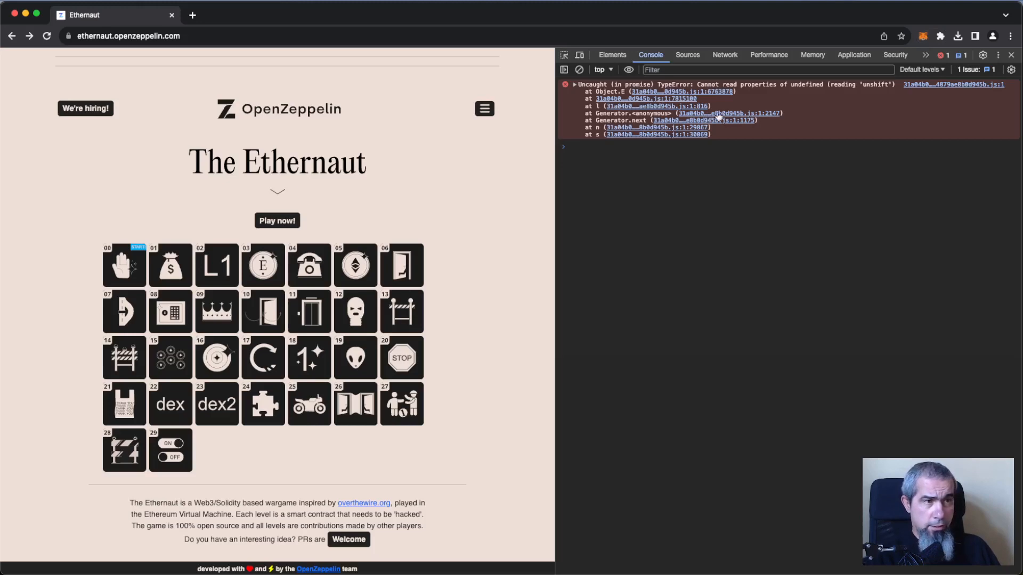
- Try to get a new instance of the Hello Ethernaut level, then return to the level overview
{"action": "left_click", "coordinate": [124, 267]}
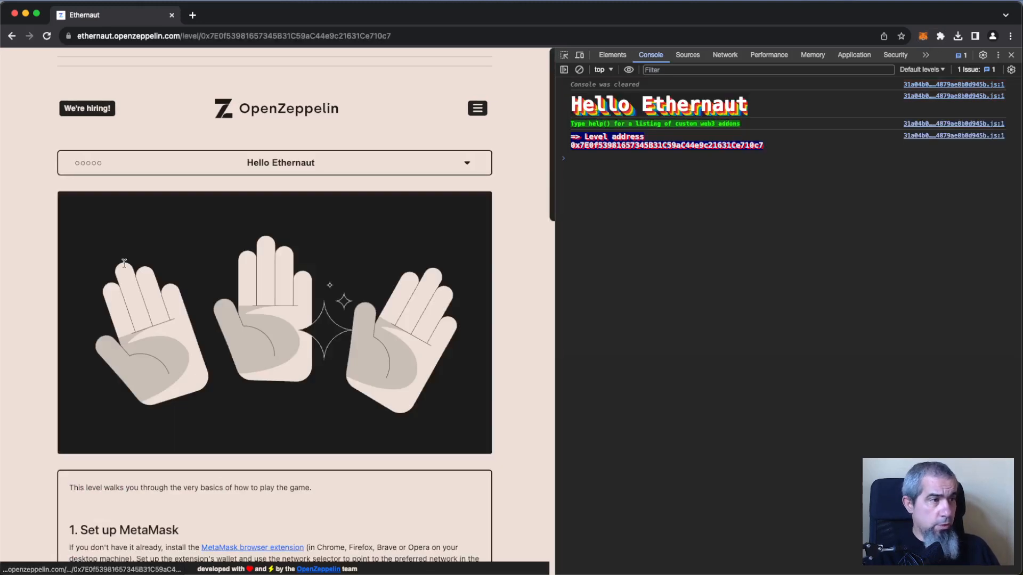
{"action": "scroll", "coordinate": [420, 267], "scroll_direction": "down", "scroll_amount": 20}
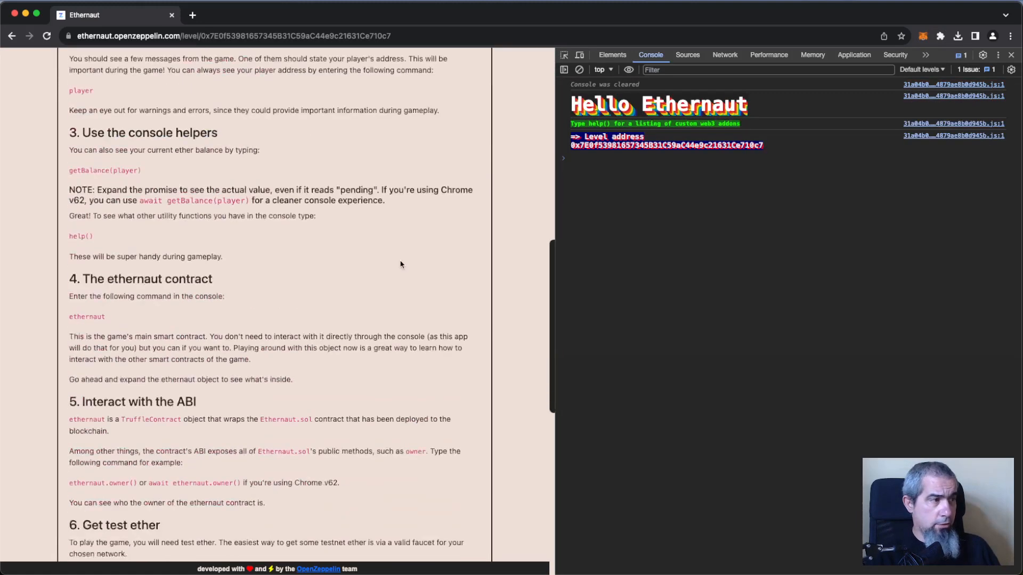
{"action": "left_click", "coordinate": [298, 385]}
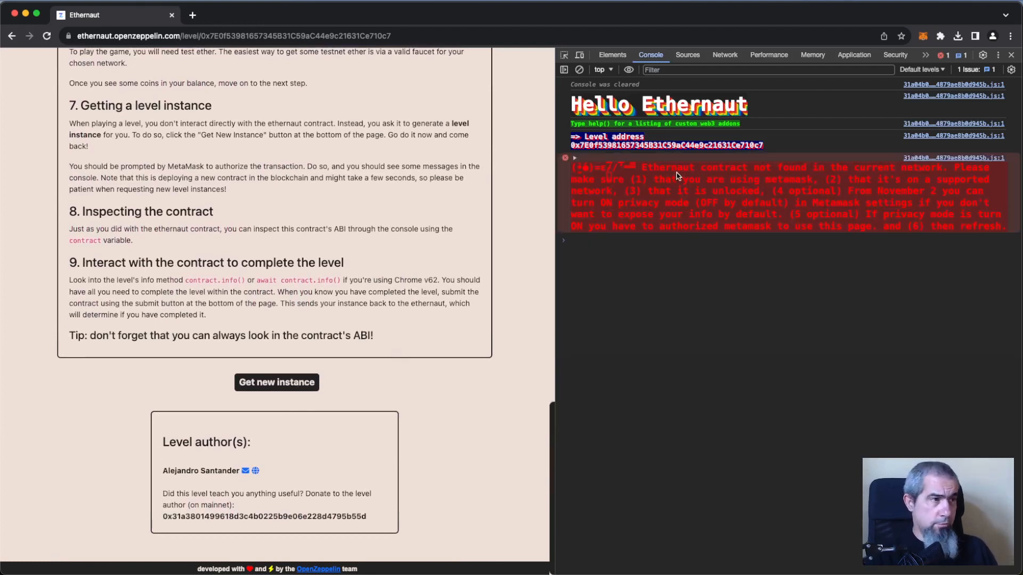
{"action": "scroll", "coordinate": [448, 206], "scroll_direction": "up", "scroll_amount": 15}
{"action": "scroll", "coordinate": [489, 209], "scroll_direction": "up", "scroll_amount": 5}
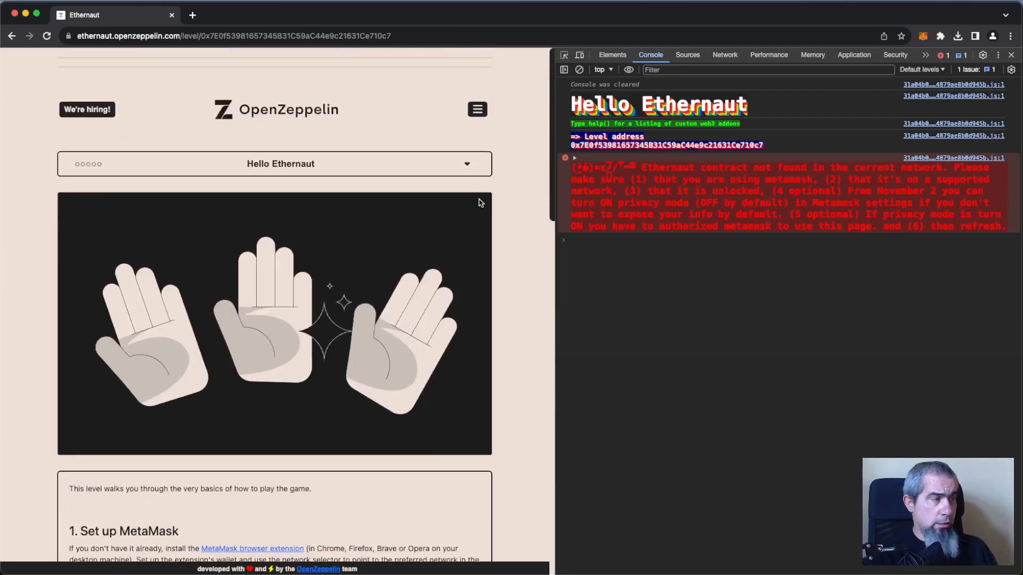
{"action": "left_click", "coordinate": [12, 35]}
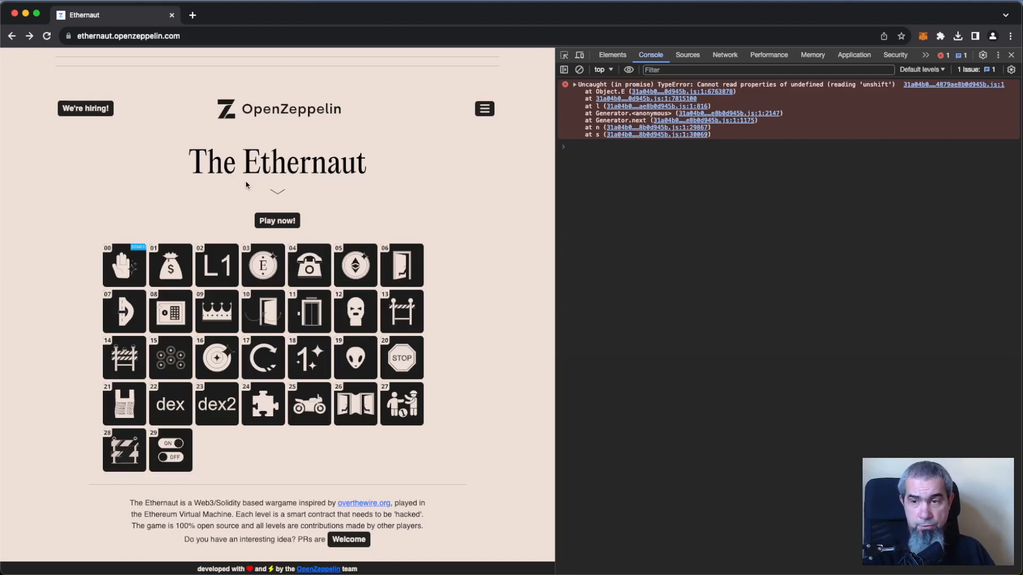
- Inspect the Security & privacy settings of the MetaMask wallet, then close the wallet
{"action": "left_click", "coordinate": [923, 36]}
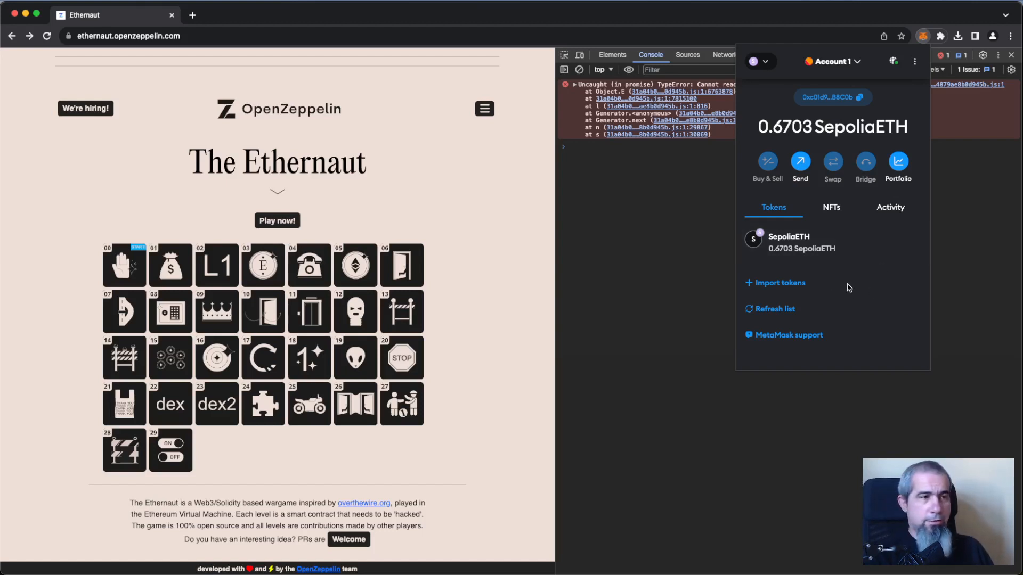
{"action": "left_click", "coordinate": [917, 63]}
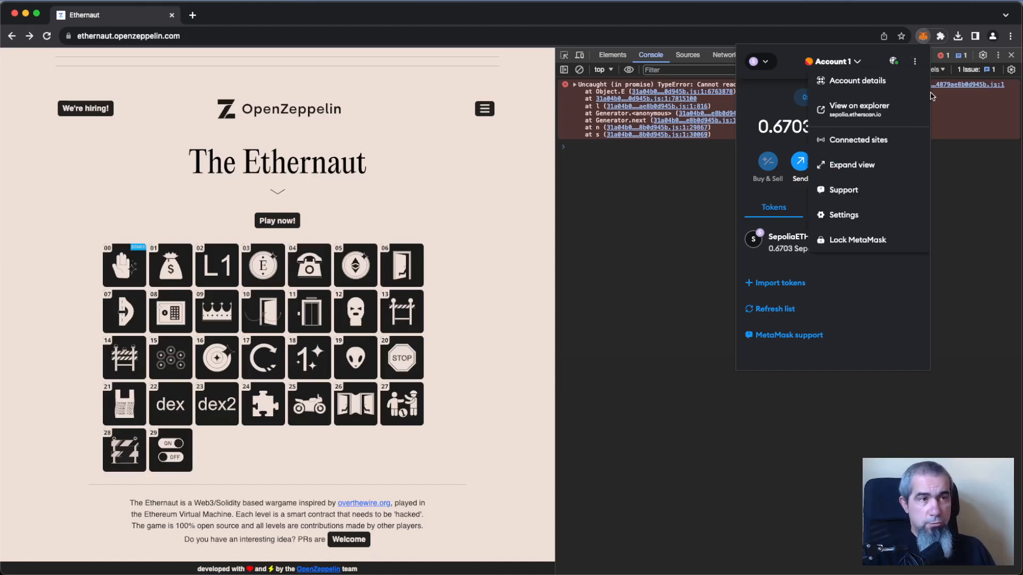
{"action": "left_click", "coordinate": [869, 220]}
{"action": "left_click", "coordinate": [890, 313]}
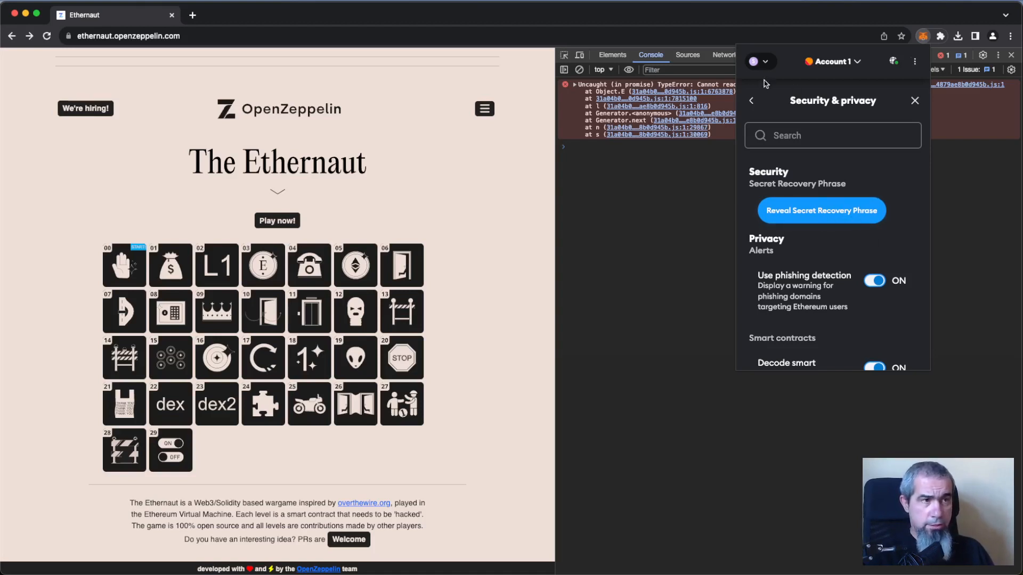
{"action": "left_click", "coordinate": [751, 101]}
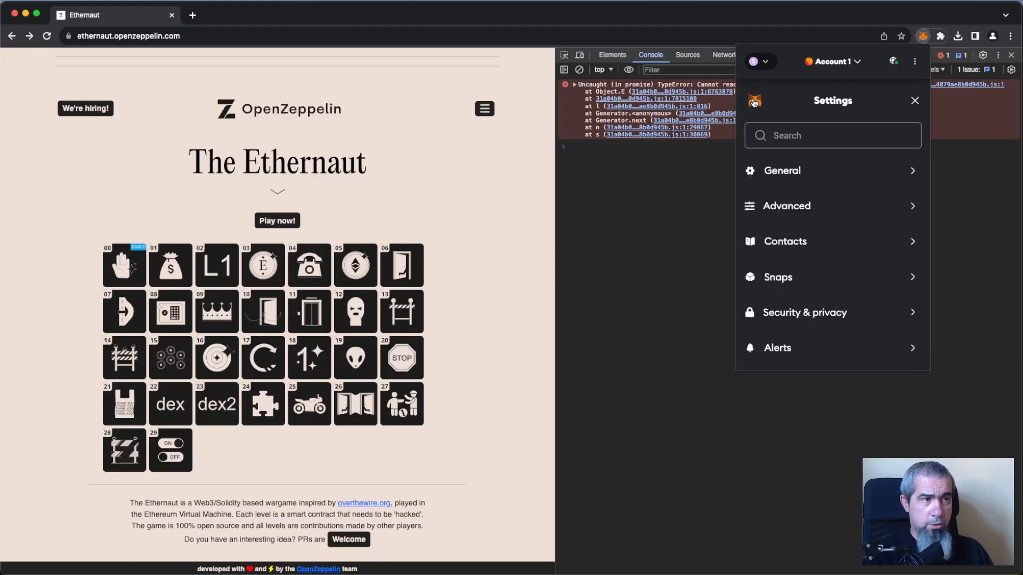
{"action": "left_click", "coordinate": [914, 101]}
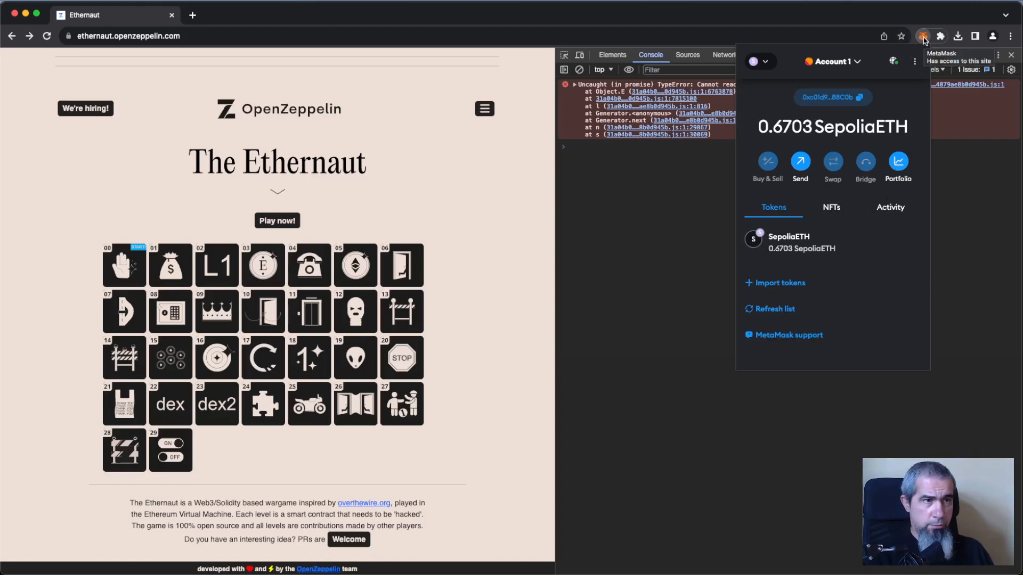
{"action": "left_click", "coordinate": [922, 36]}
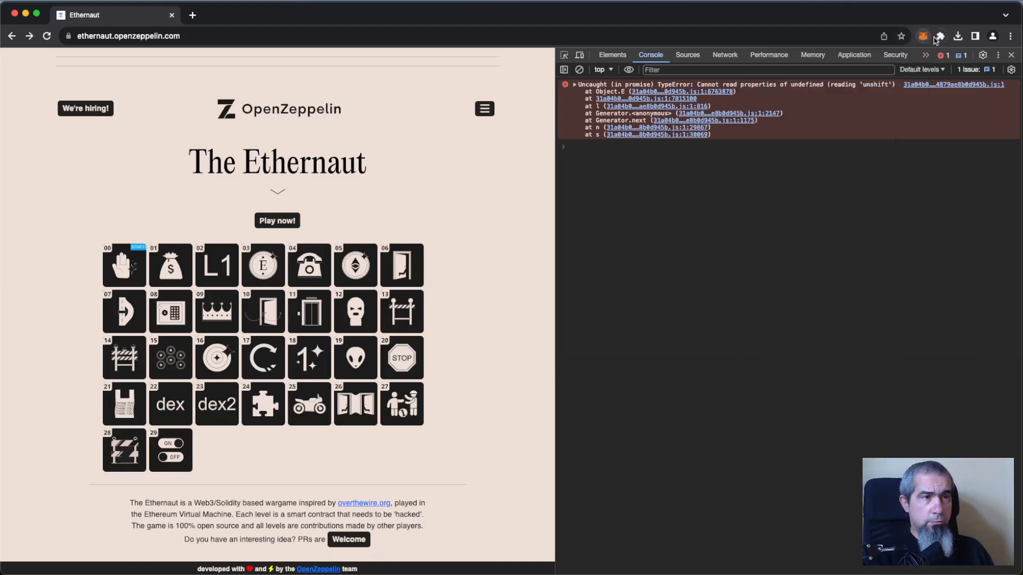
- Remove the MetaMask extension from the browser and enable developer mode for extensions
{"action": "left_click", "coordinate": [940, 36]}
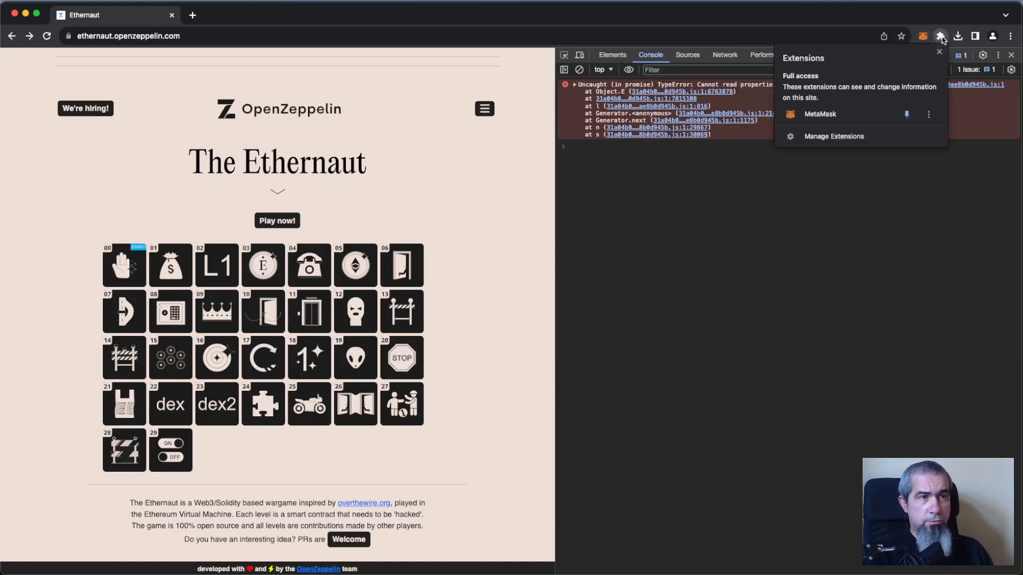
{"action": "left_click", "coordinate": [834, 136]}
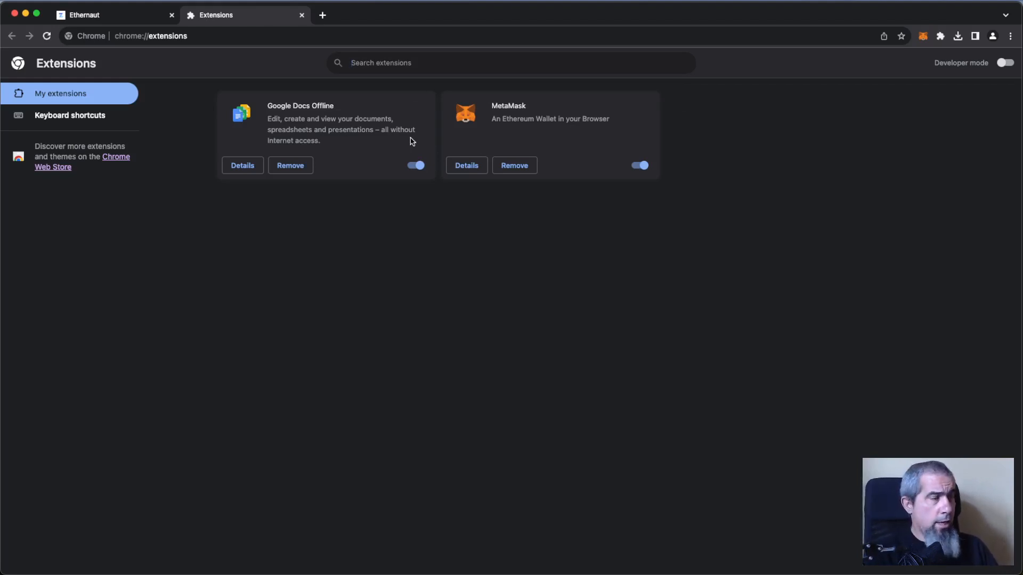
{"action": "left_click", "coordinate": [516, 167]}
{"action": "left_click", "coordinate": [902, 115]}
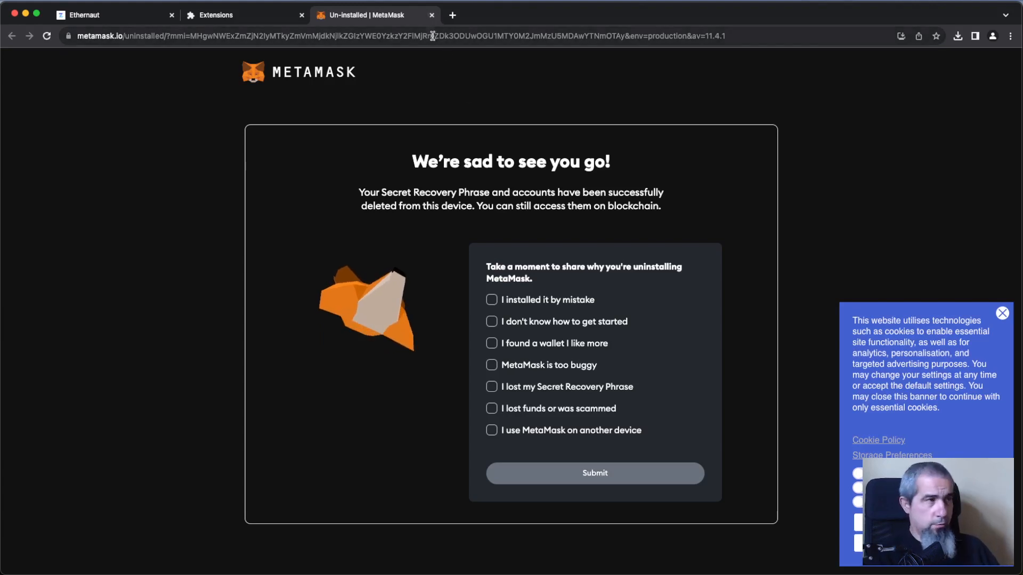
{"action": "key", "text": "super+w"}
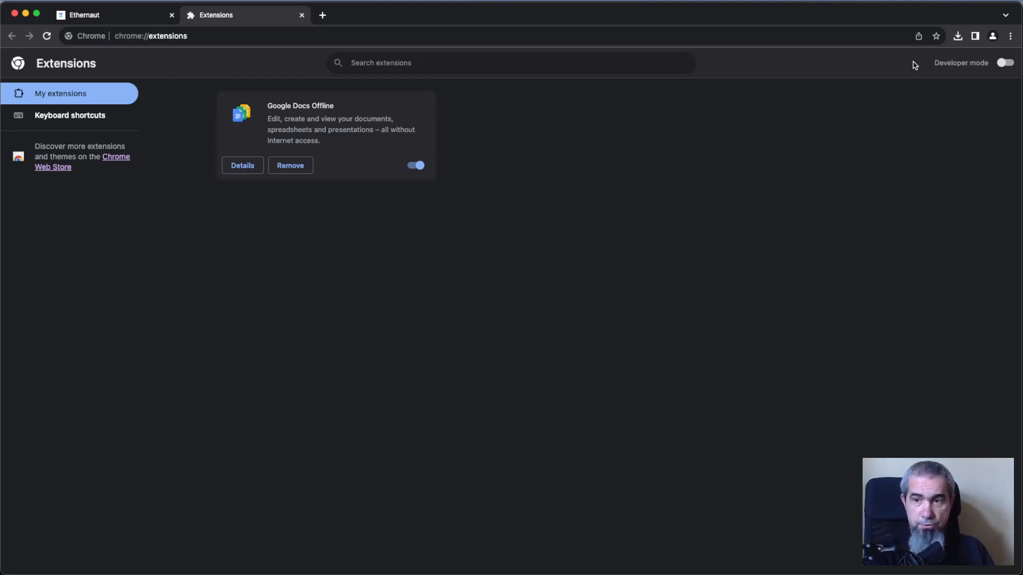
{"action": "left_click", "coordinate": [1004, 63]}
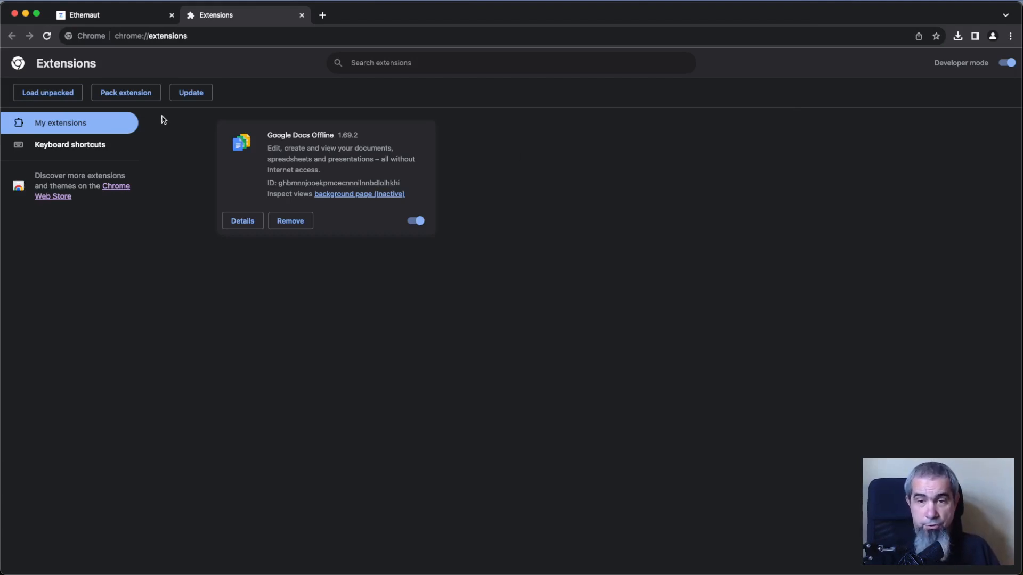
- Search github.com for metamask in a new tab and open the full release list of the MetaMask/metamask-extension repository
{"action": "left_click", "coordinate": [323, 15]}
{"action": "type", "text": "github.com"}
{"action": "key", "text": "Return"}
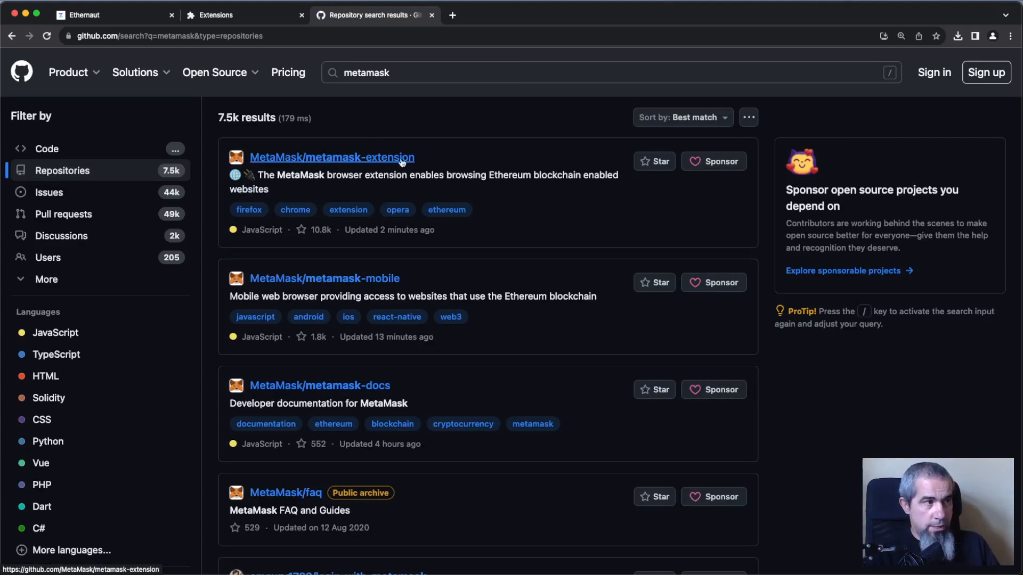
{"action": "left_click", "coordinate": [356, 161]}
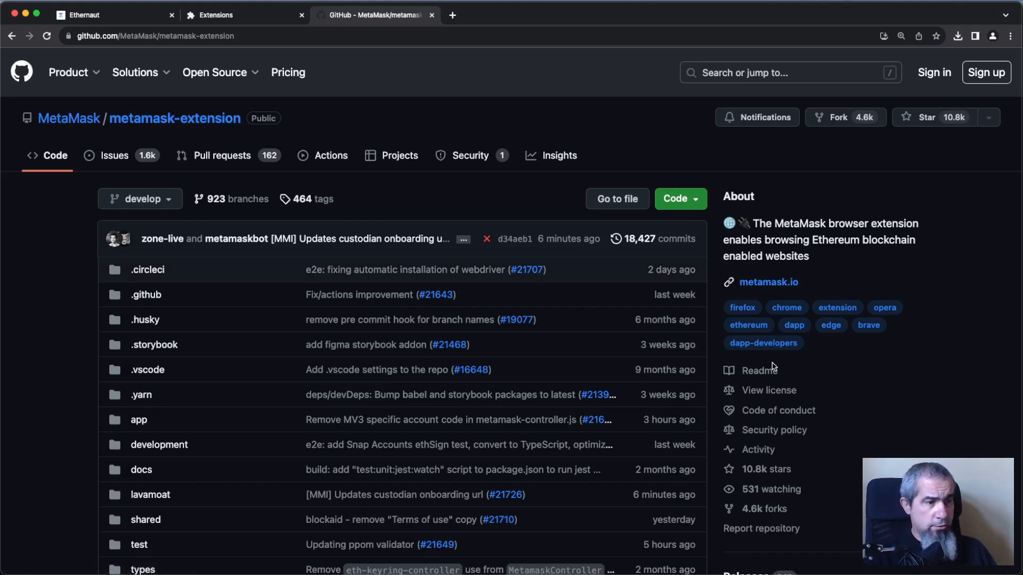
{"action": "scroll", "coordinate": [719, 320], "scroll_direction": "down", "scroll_amount": 5}
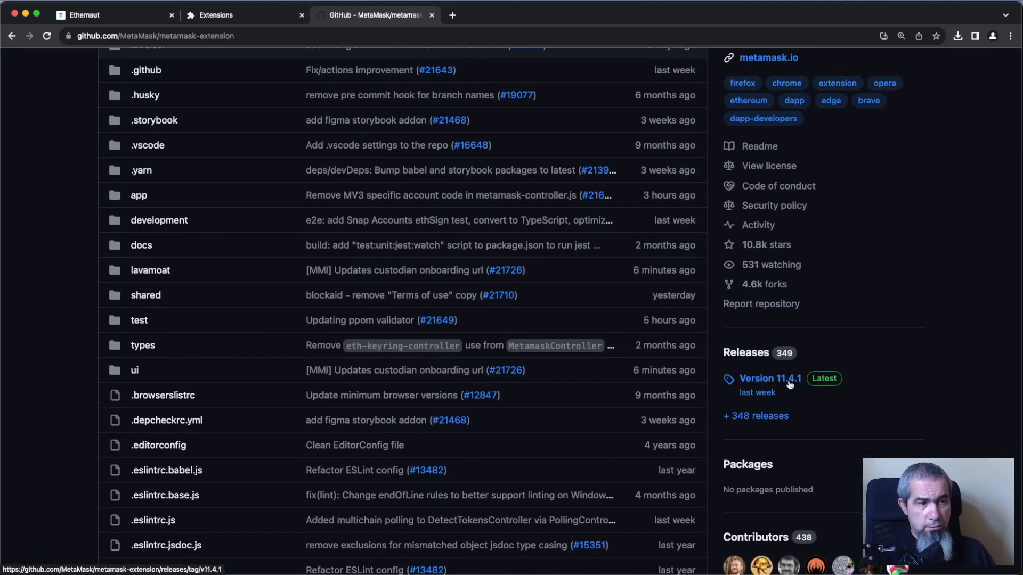
{"action": "left_click", "coordinate": [766, 421]}
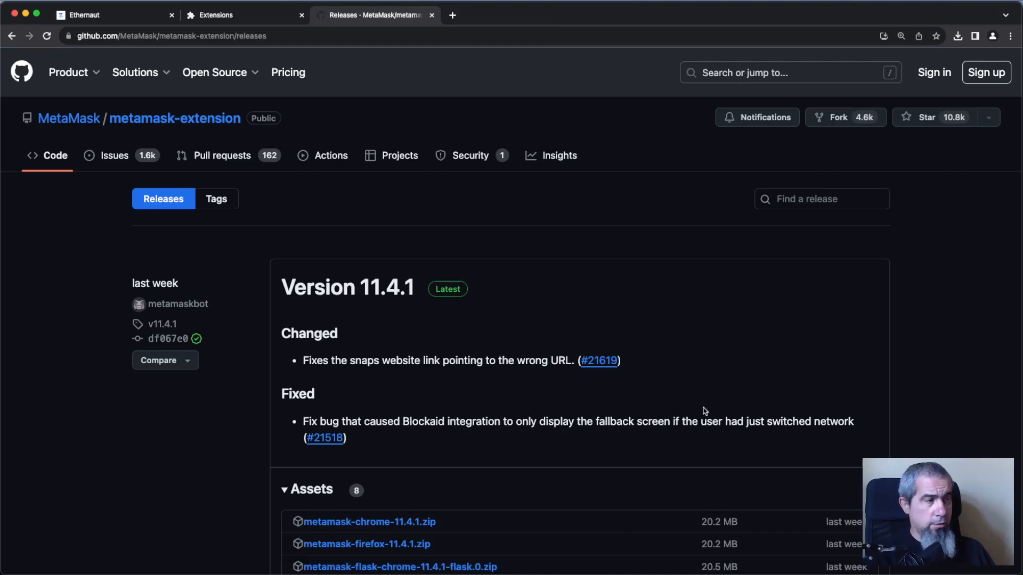
- Download metamask-chrome-11.3.0.zip from the assets of the Version 11.3.0 release
{"action": "scroll", "coordinate": [319, 395], "scroll_direction": "down", "scroll_amount": 15}
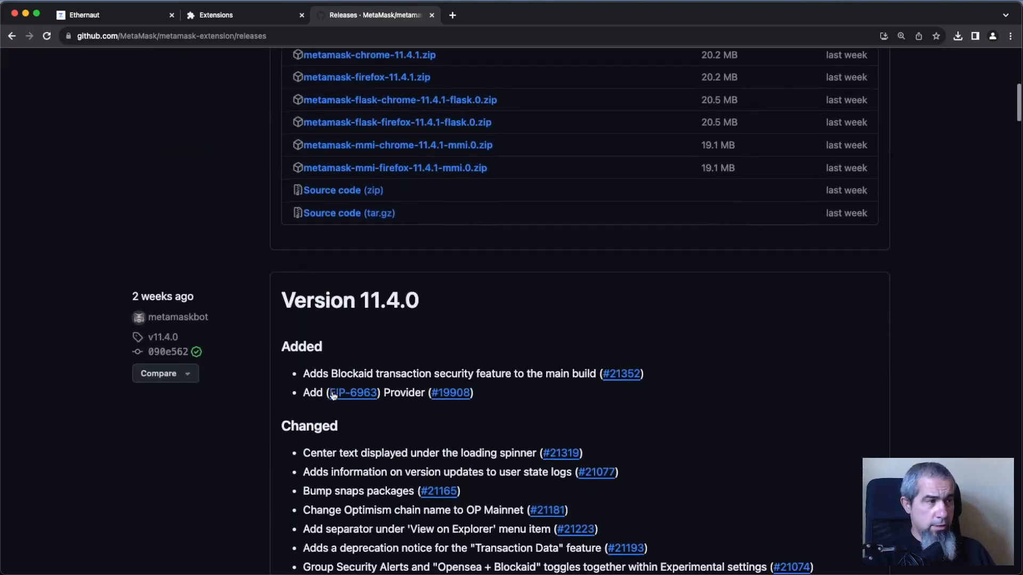
{"action": "scroll", "coordinate": [327, 391], "scroll_direction": "up", "scroll_amount": 4}
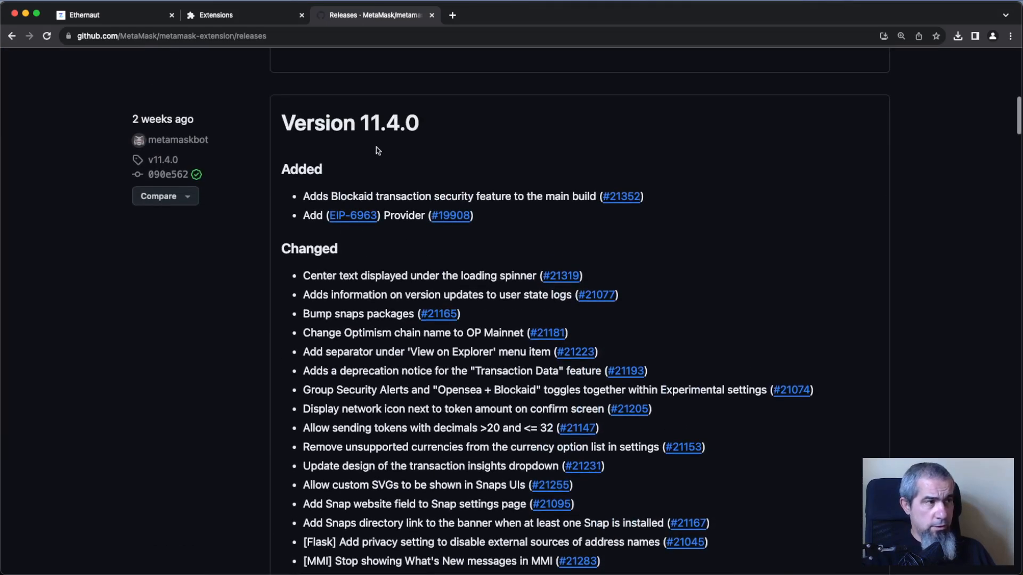
{"action": "scroll", "coordinate": [322, 381], "scroll_direction": "down", "scroll_amount": 10}
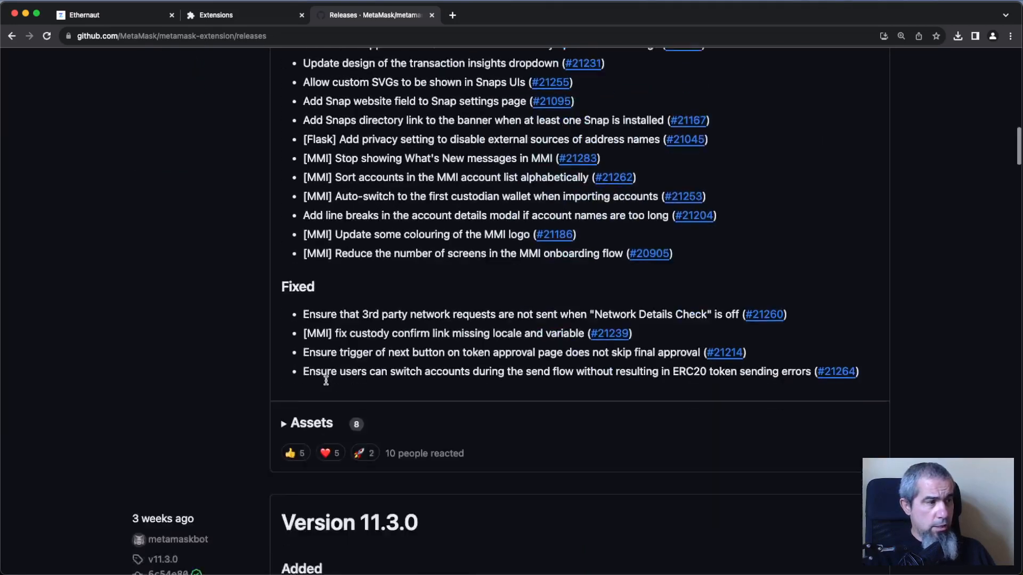
{"action": "scroll", "coordinate": [319, 383], "scroll_direction": "down", "scroll_amount": 1}
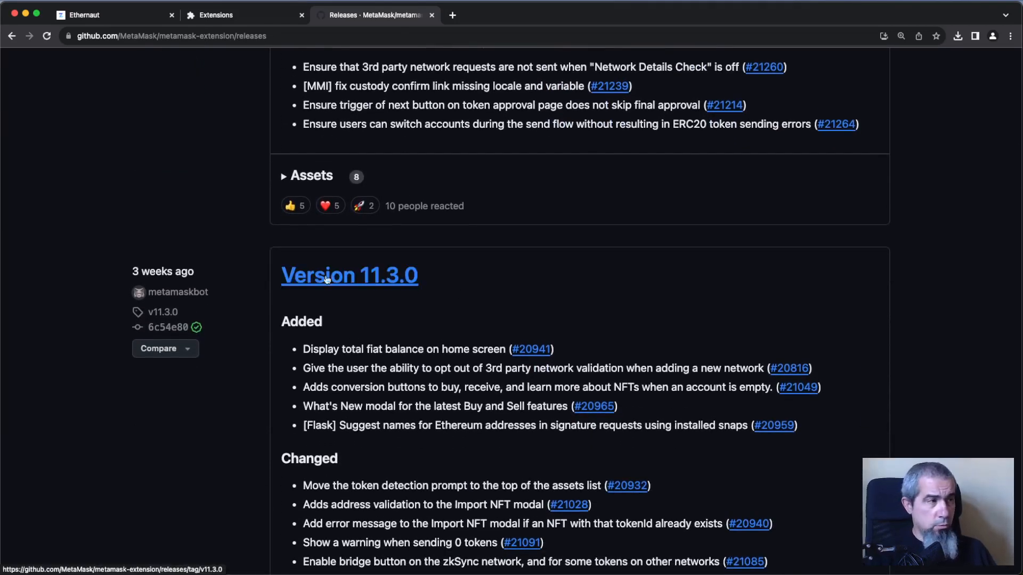
{"action": "scroll", "coordinate": [373, 282], "scroll_direction": "down", "scroll_amount": 15}
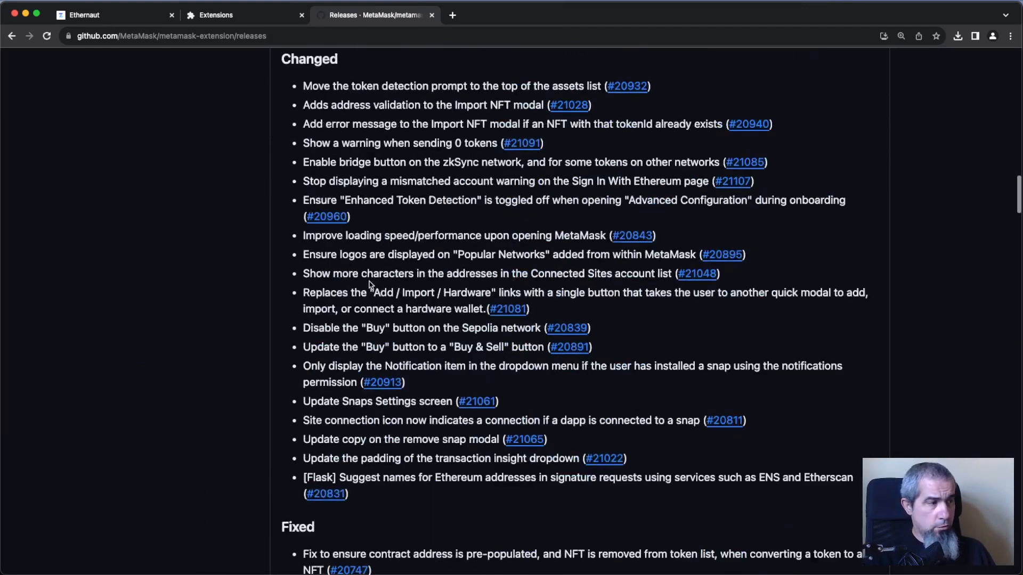
{"action": "scroll", "coordinate": [352, 382], "scroll_direction": "up", "scroll_amount": 2}
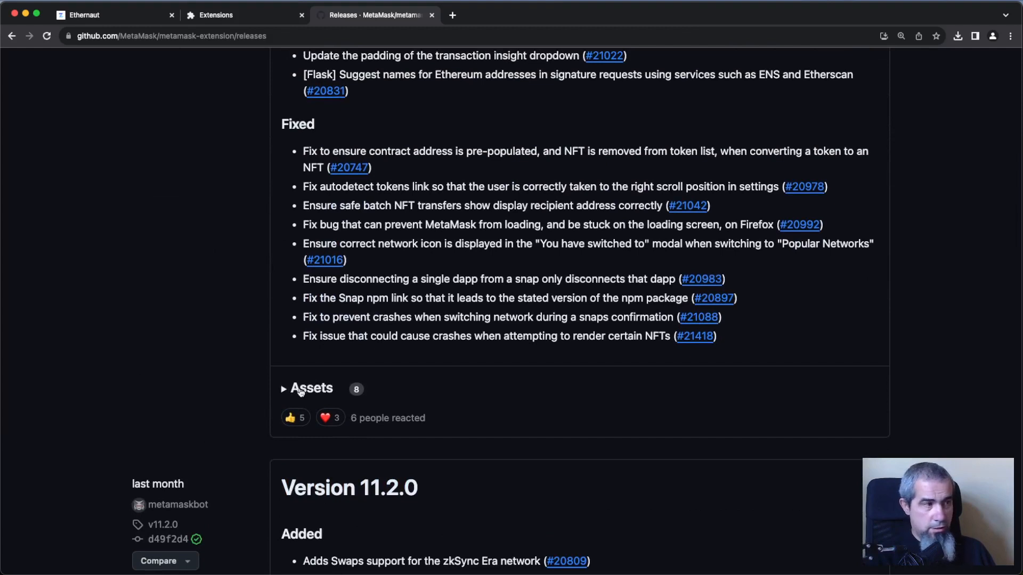
{"action": "left_click", "coordinate": [296, 390]}
{"action": "scroll", "coordinate": [472, 420], "scroll_direction": "down", "scroll_amount": 2}
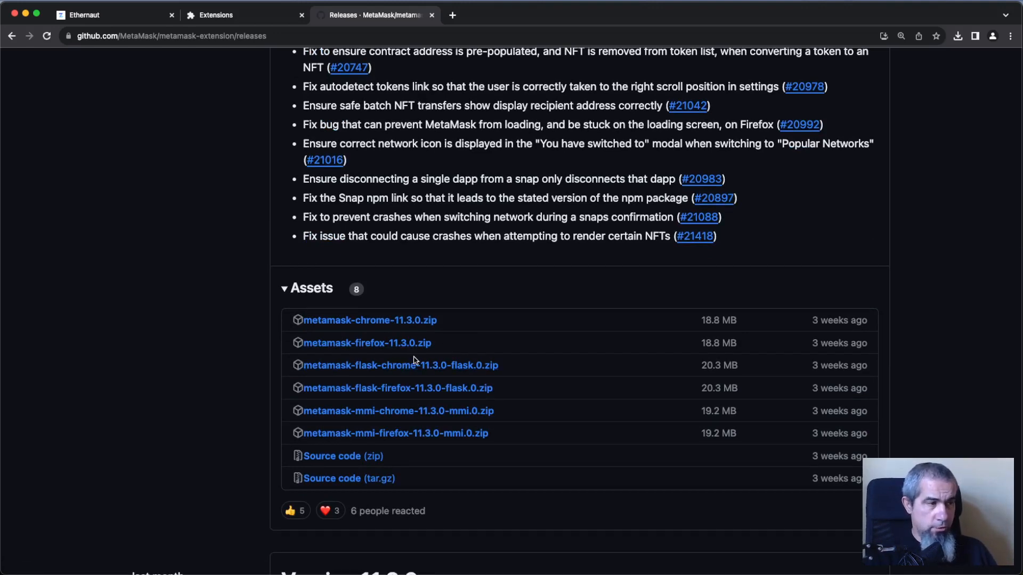
{"action": "left_click", "coordinate": [413, 322]}
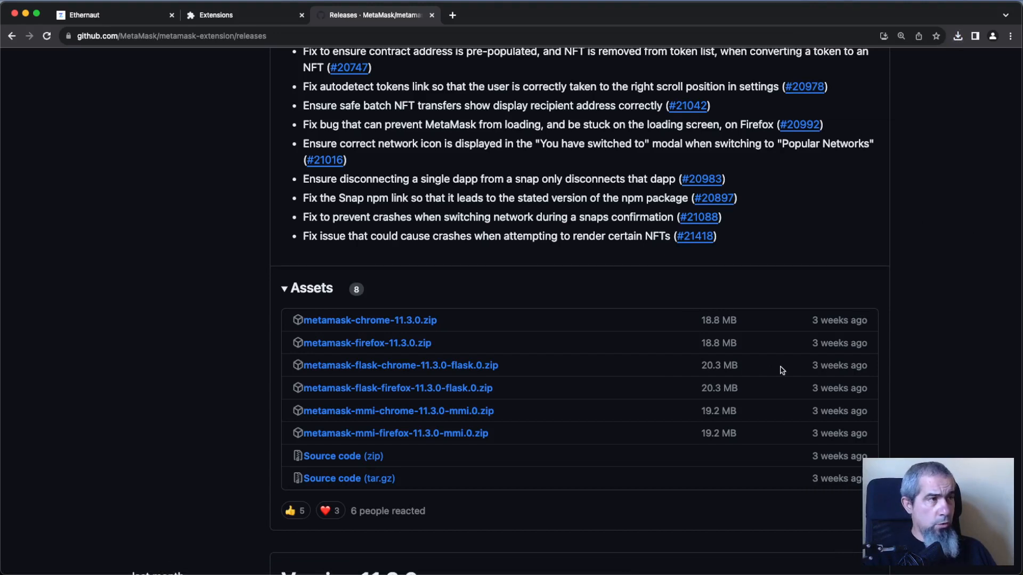
- In Finder, extract metamask-chrome-11.3.0.zip inside the MetaMask folder and group its items by name, then return to the browser
{"action": "double_click", "coordinate": [1020, 572]}
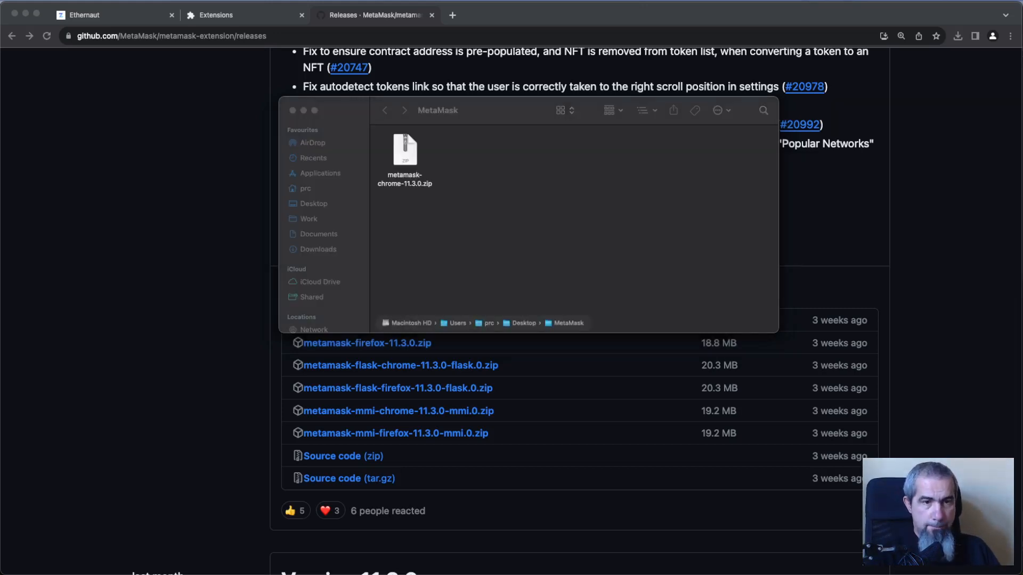
{"action": "key", "text": "super+w"}
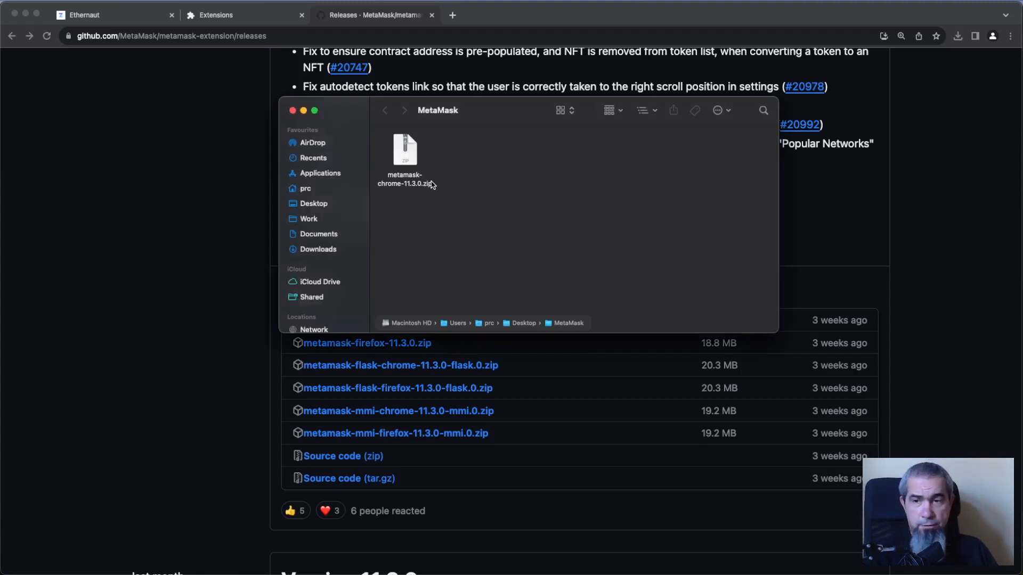
{"action": "double_click", "coordinate": [410, 154]}
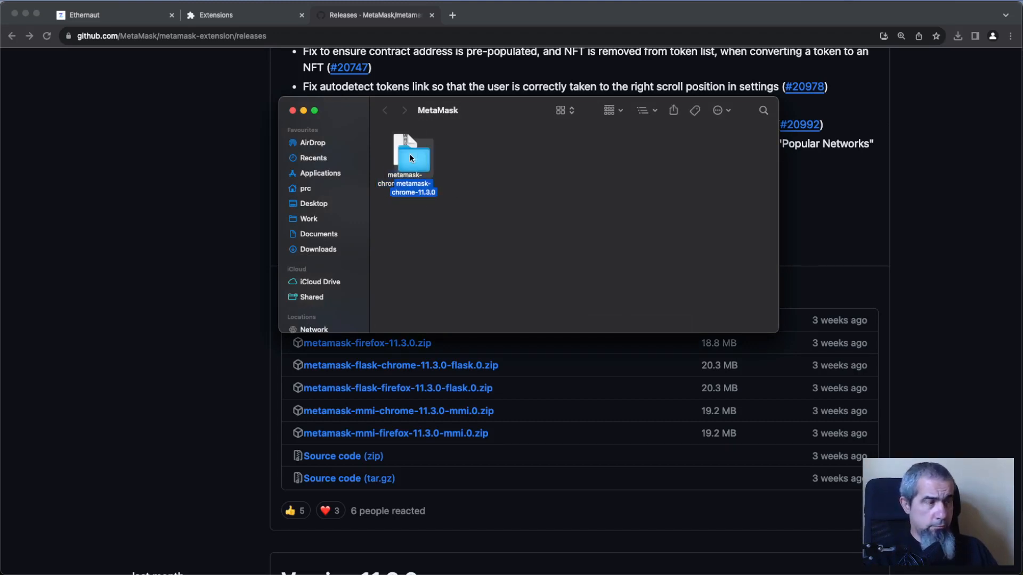
{"action": "left_click", "coordinate": [614, 110]}
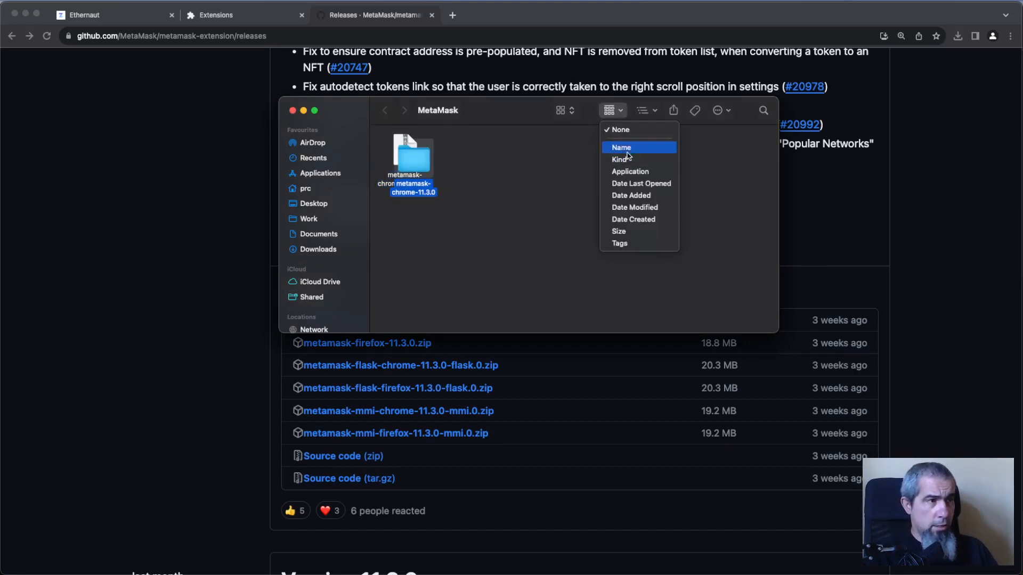
{"action": "left_click", "coordinate": [621, 142]}
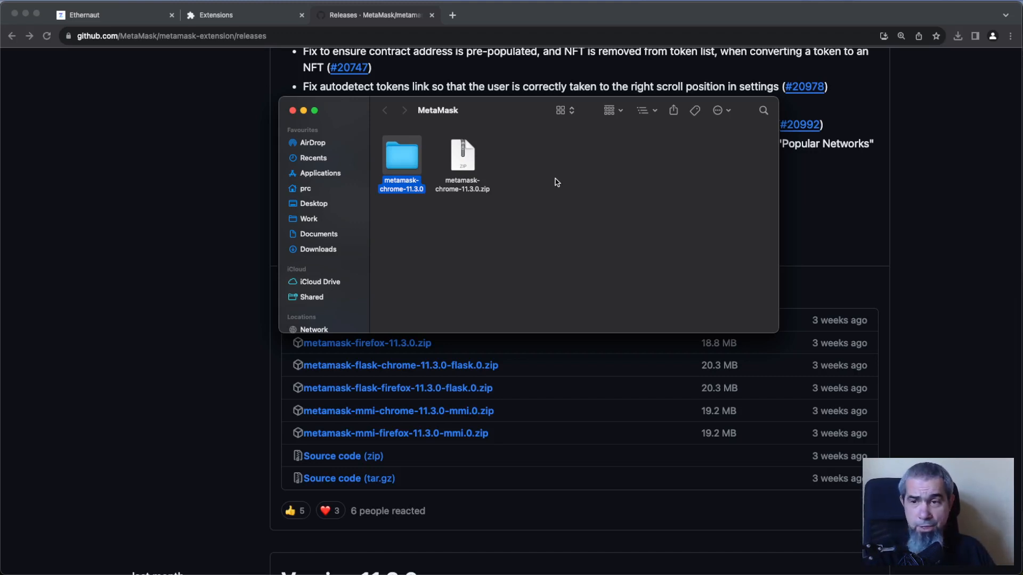
{"action": "left_click", "coordinate": [293, 112]}
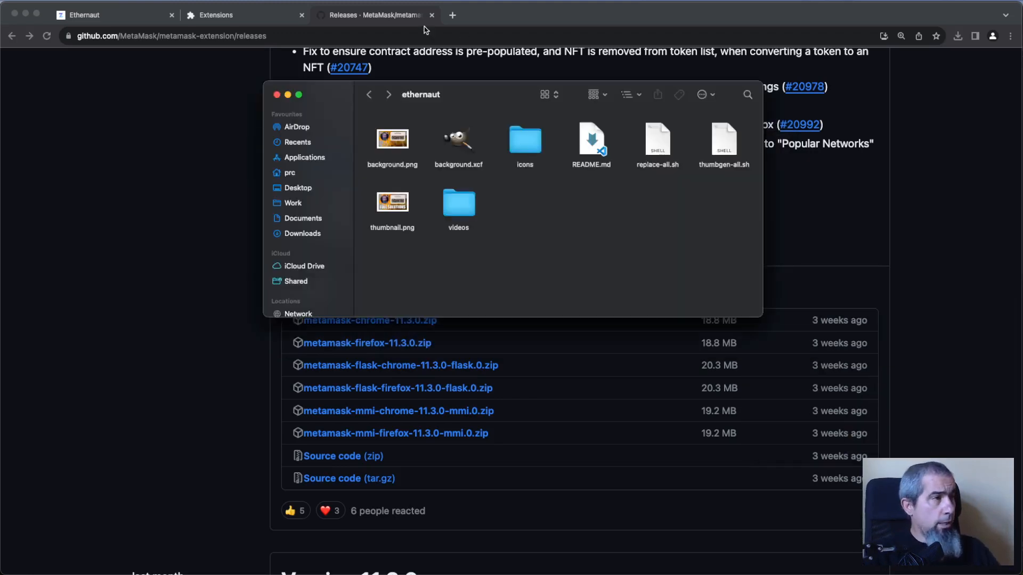
{"action": "left_click", "coordinate": [487, 25]}
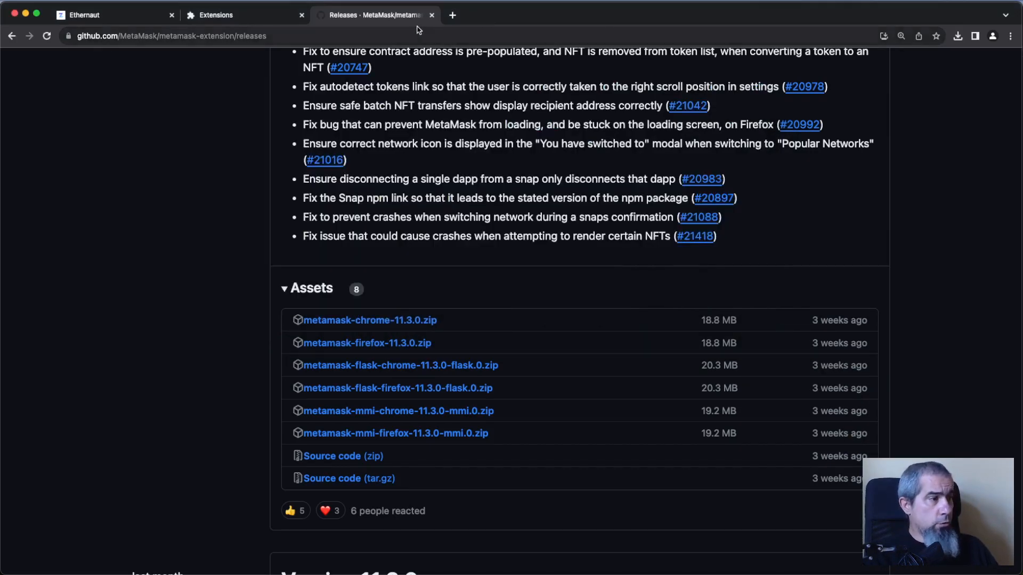
- Close the GitHub releases page and load the unpacked metamask-chrome-11.3.0 folder from Desktop/MetaMask as a browser extension
{"action": "key", "text": "super+w"}
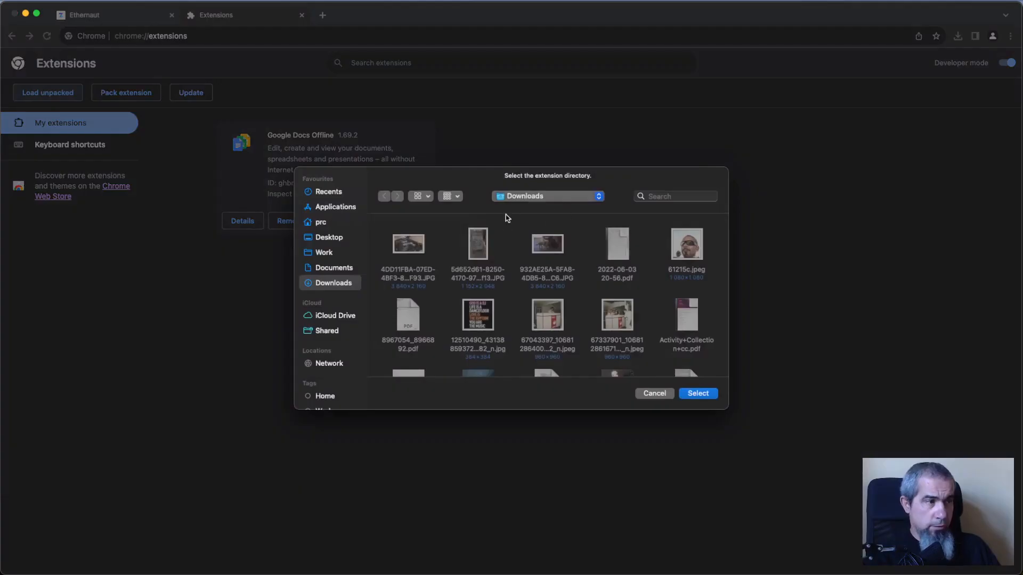
{"action": "left_click", "coordinate": [333, 238]}
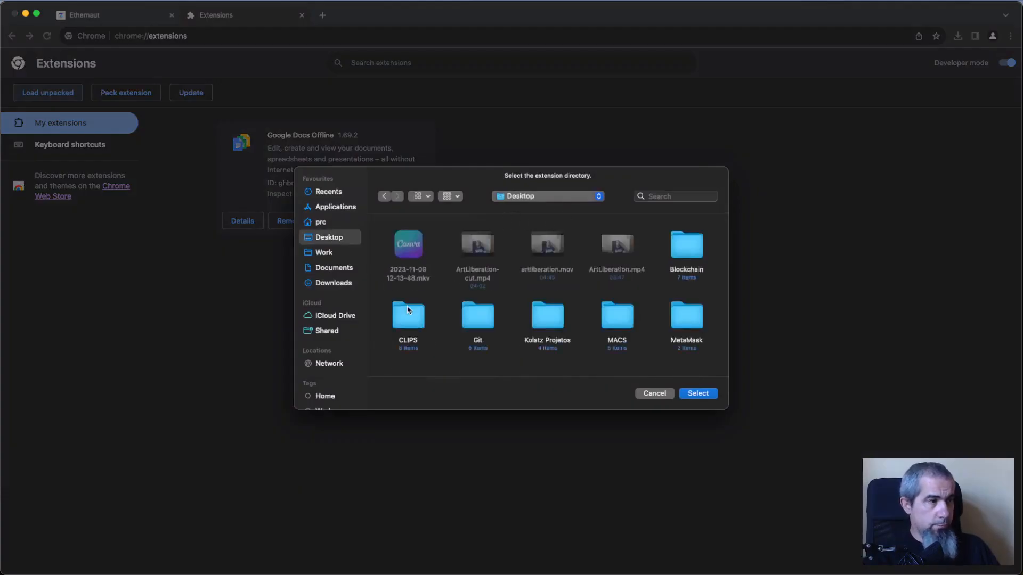
{"action": "left_click", "coordinate": [701, 330]}
{"action": "double_click", "coordinate": [701, 330]}
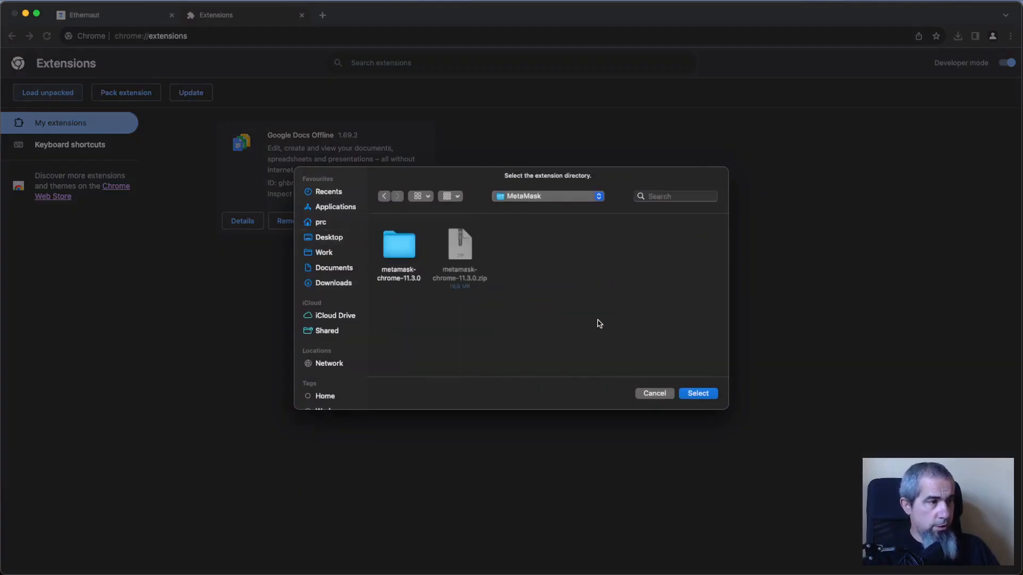
{"action": "left_click", "coordinate": [398, 249]}
{"action": "left_click", "coordinate": [699, 397]}
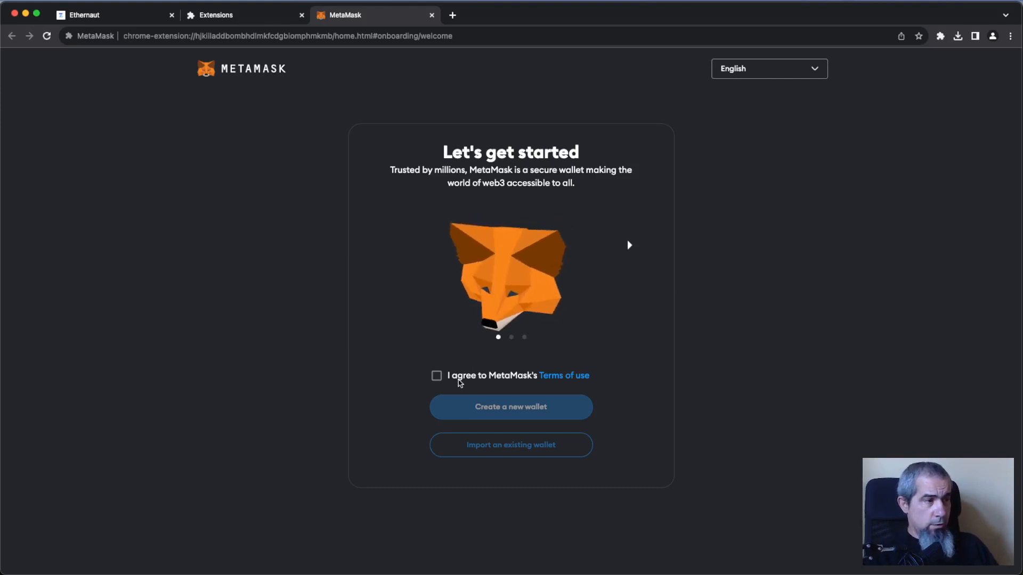
- Agree to MetaMask's Terms of use and proceed with importing an existing wallet
{"action": "left_click", "coordinate": [436, 375]}
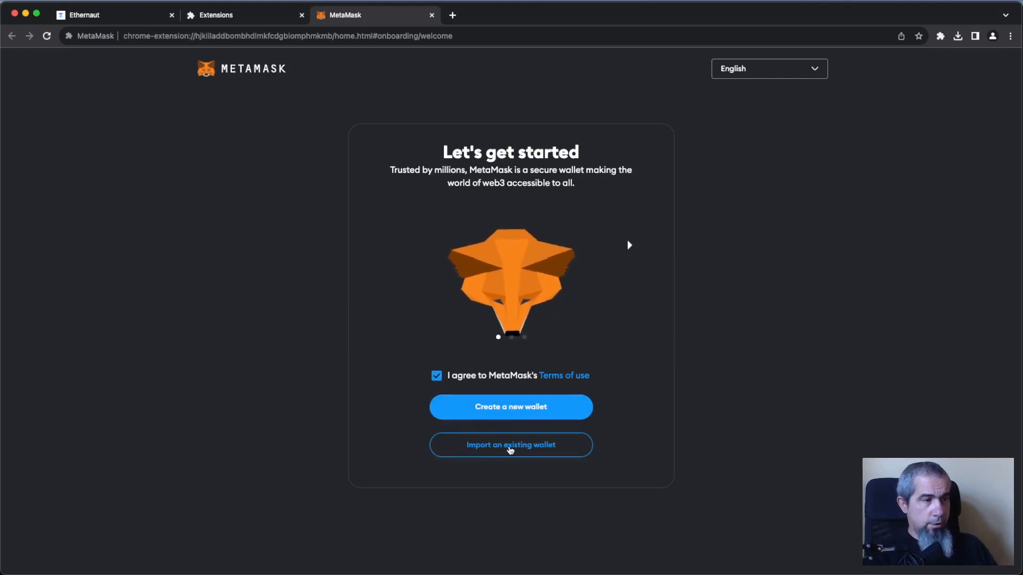
{"action": "left_click", "coordinate": [511, 449]}
{"action": "left_click", "coordinate": [521, 497]}
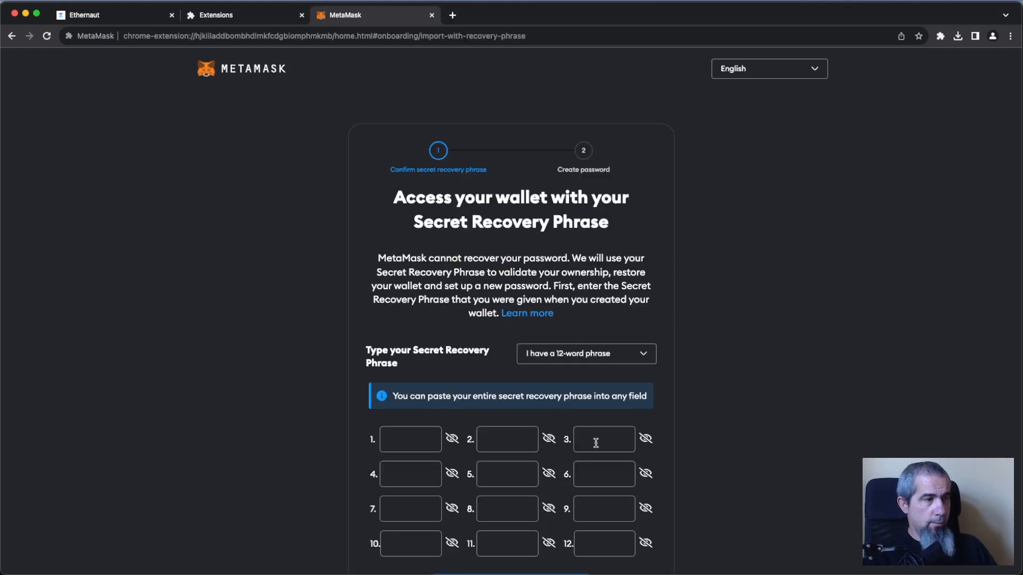
- Paste the wallet's 12-word Secret Recovery Phrase into the import form and confirm it
{"action": "left_click", "coordinate": [416, 440]}
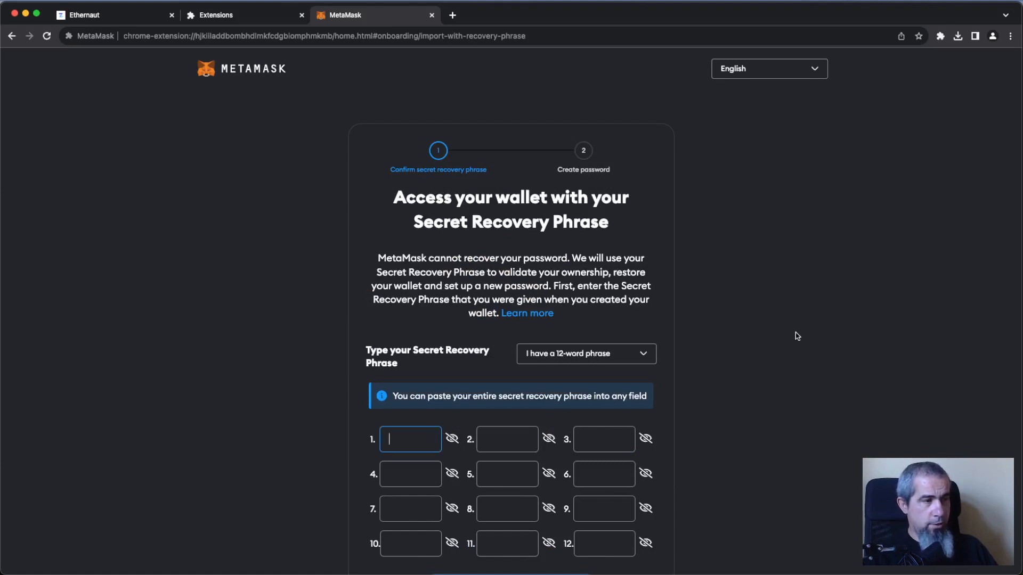
{"action": "key", "text": "super+Tab"}
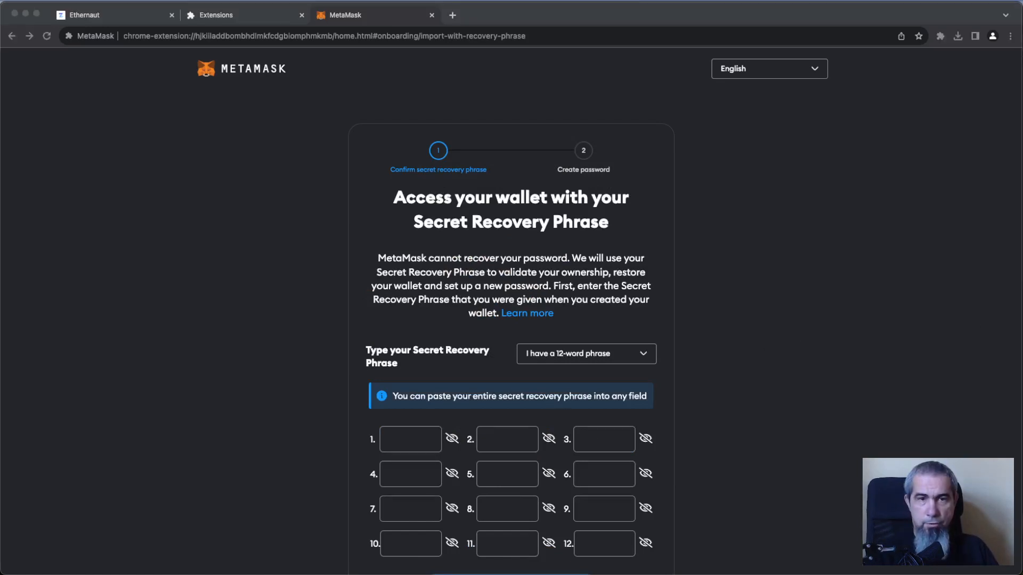
{"action": "left_click", "coordinate": [416, 440]}
{"action": "key", "text": "super+v"}
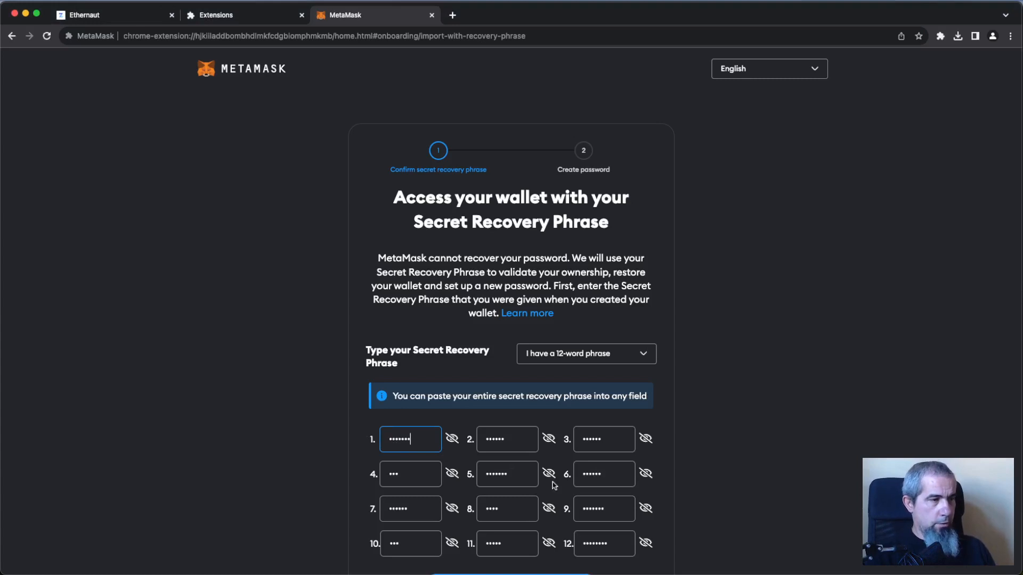
{"action": "scroll", "coordinate": [560, 495], "scroll_direction": "down", "scroll_amount": 3}
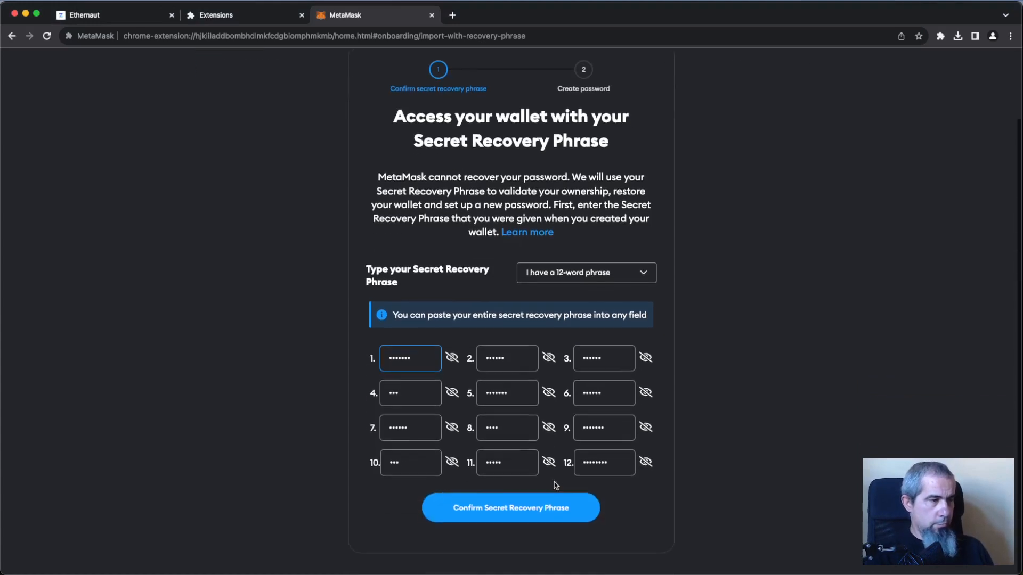
{"action": "left_click", "coordinate": [503, 506]}
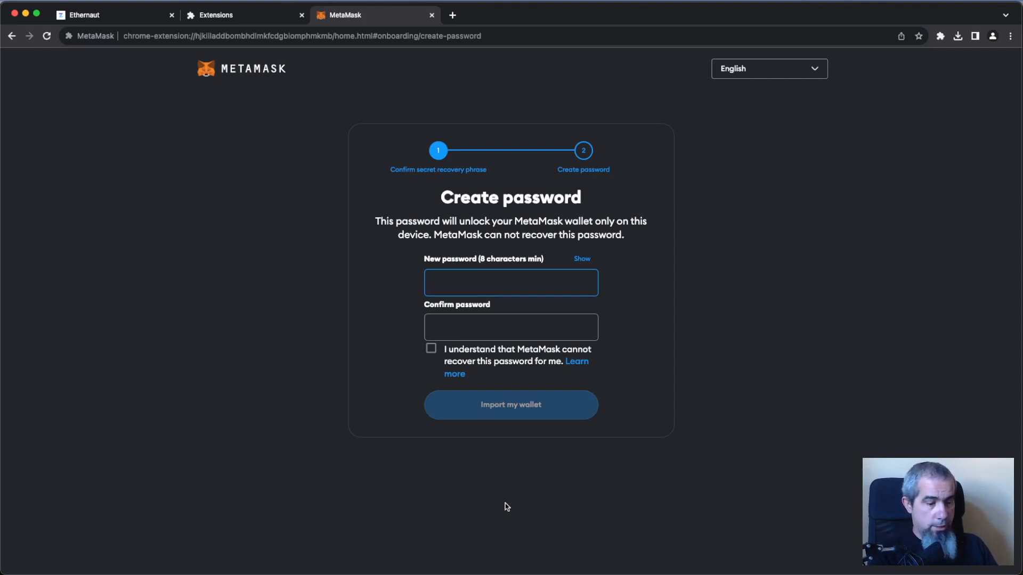
- Enter and confirm a new wallet password, acknowledge that MetaMask cannot recover it, and import the wallet
{"action": "type", "text": "••••••••"}
{"action": "key", "text": "Tab"}
{"action": "type", "text": "••"}
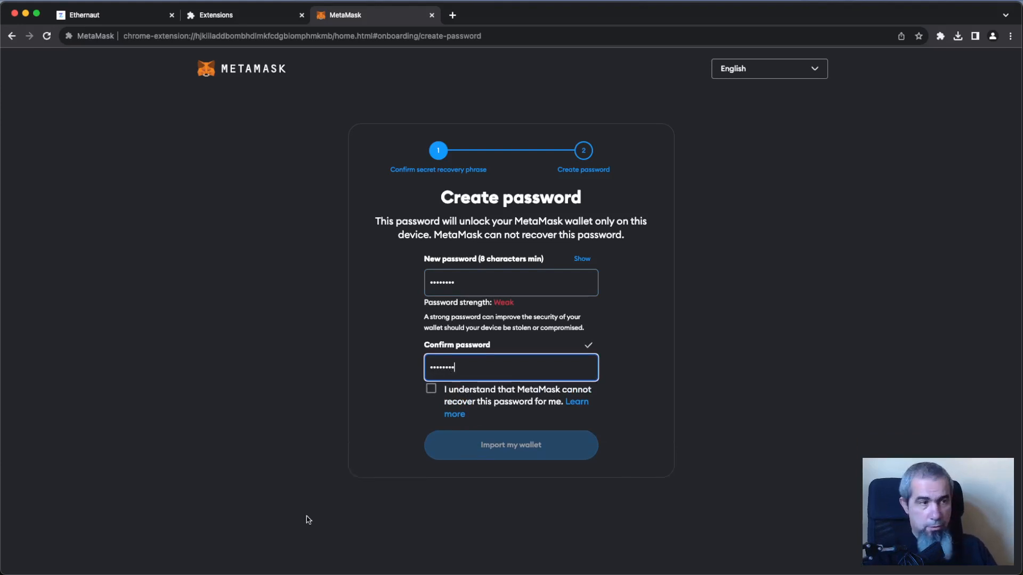
{"action": "left_click", "coordinate": [432, 392]}
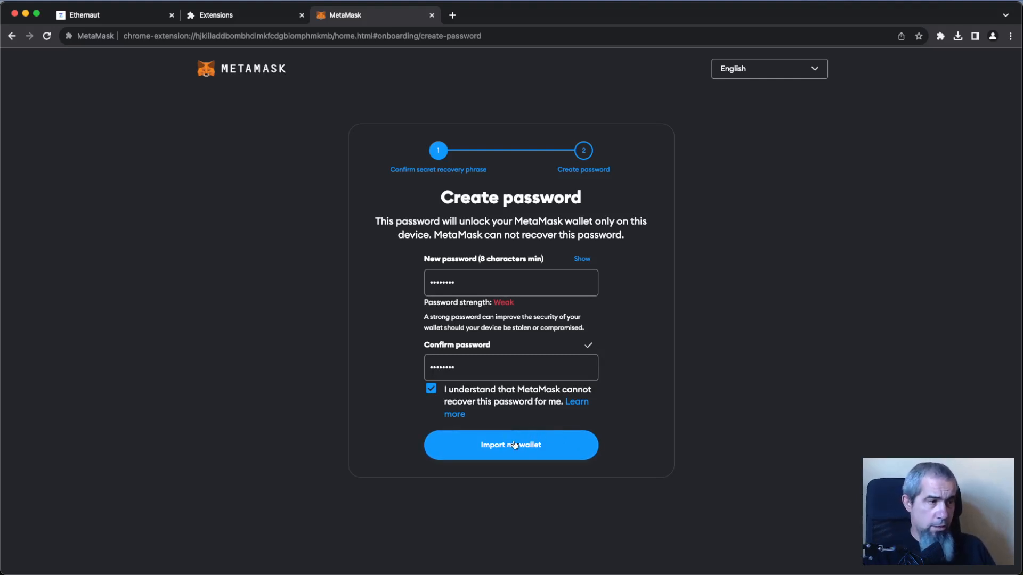
{"action": "left_click", "coordinate": [543, 444]}
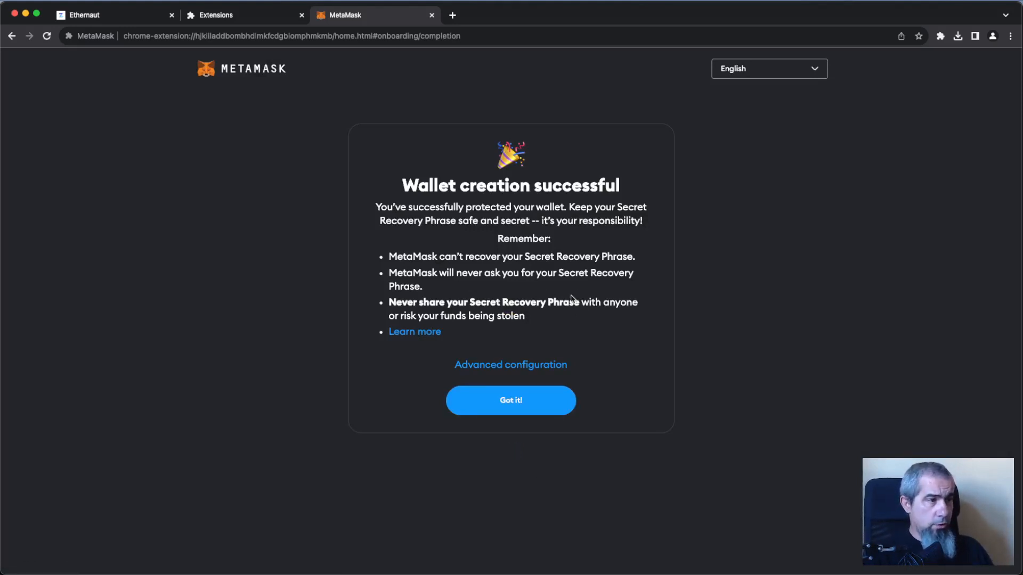
- Complete the MetaMask onboarding and dismiss the What's new announcement
{"action": "left_click", "coordinate": [503, 411]}
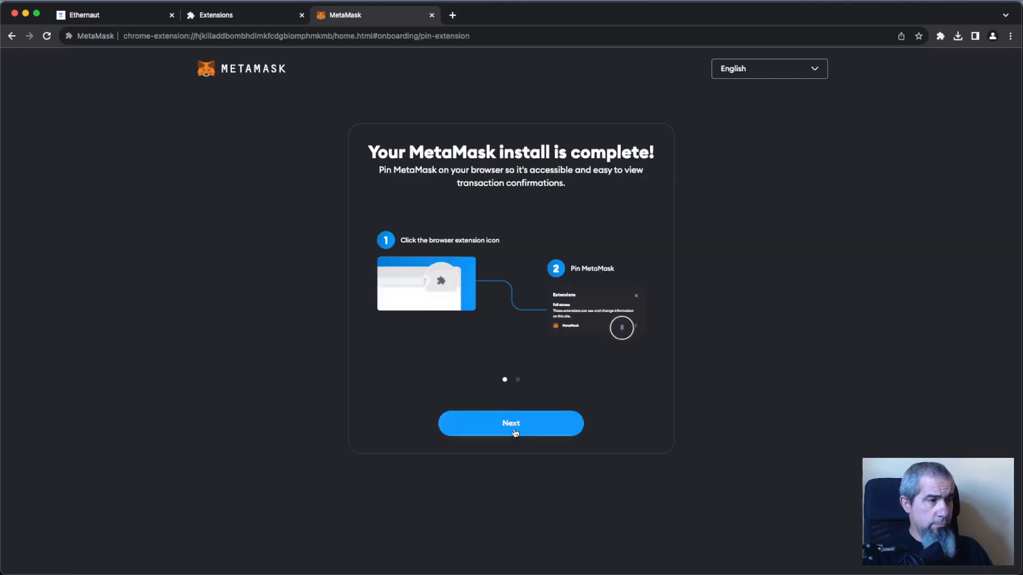
{"action": "left_click", "coordinate": [513, 423]}
{"action": "left_click", "coordinate": [510, 426]}
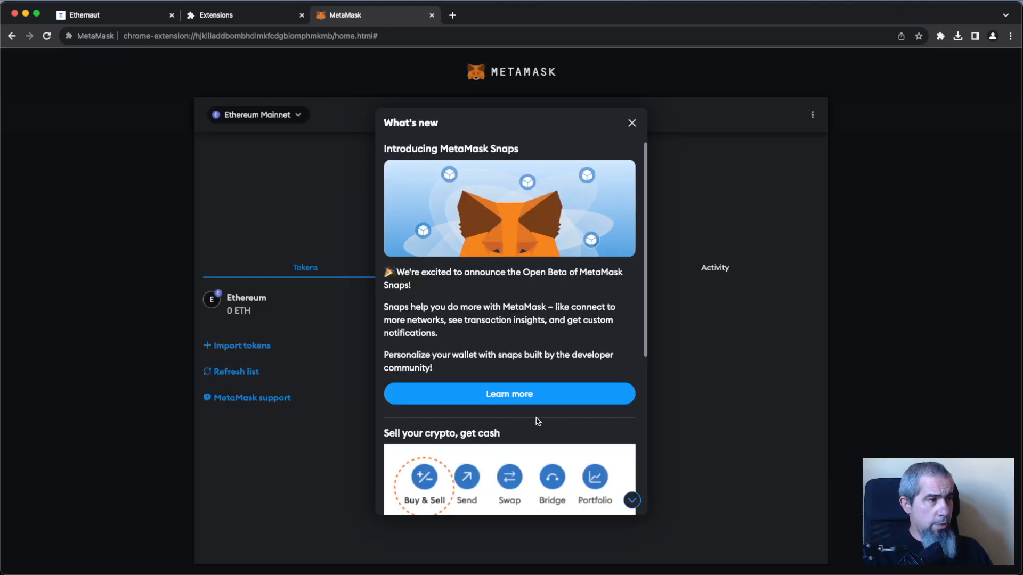
{"action": "left_click", "coordinate": [633, 502]}
{"action": "left_click", "coordinate": [630, 122]}
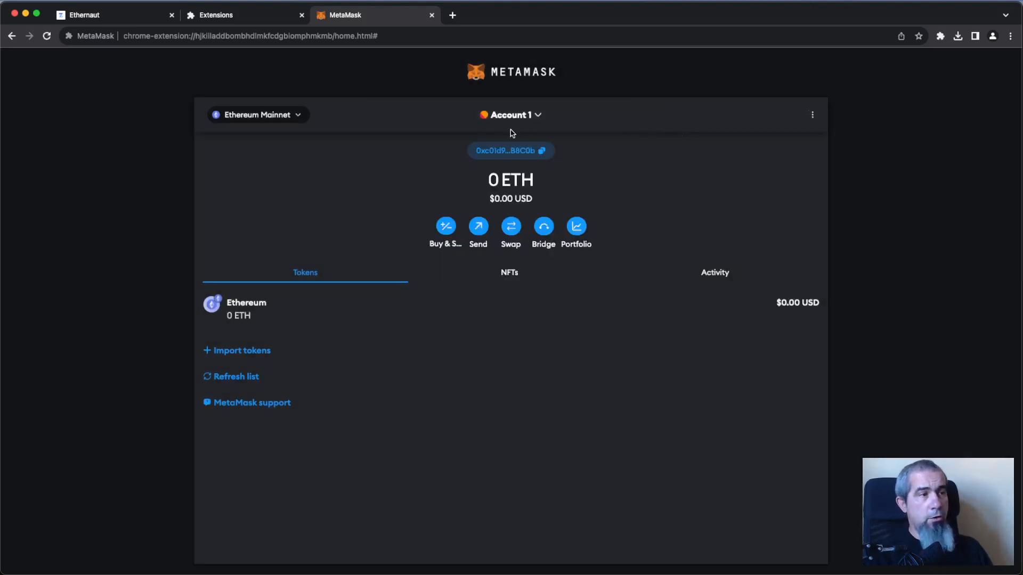
- Enable test networks in MetaMask, switch the wallet to Sepolia, and close the wallet page
{"action": "left_click", "coordinate": [297, 115]}
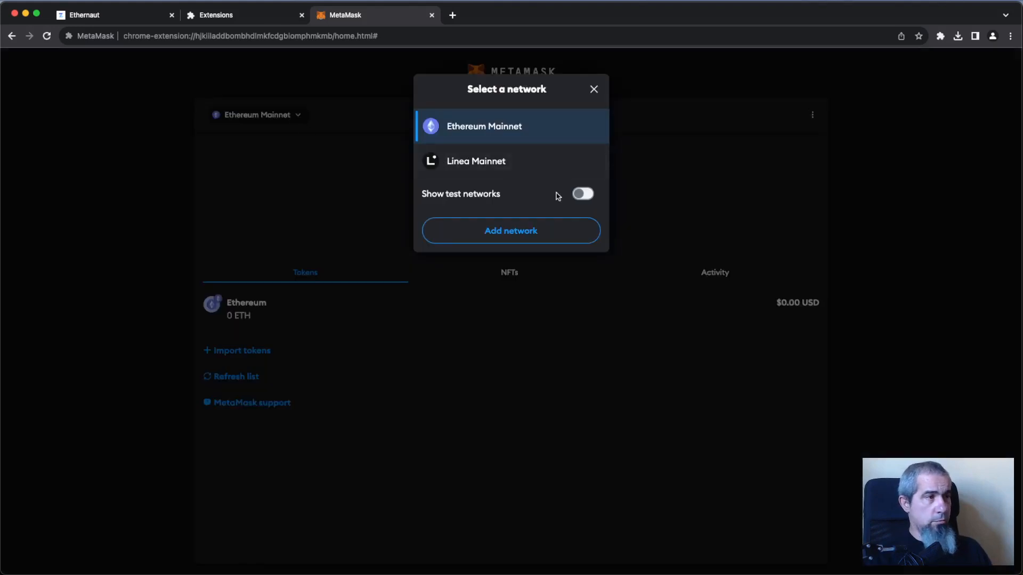
{"action": "left_click", "coordinate": [583, 195]}
{"action": "left_click", "coordinate": [485, 263]}
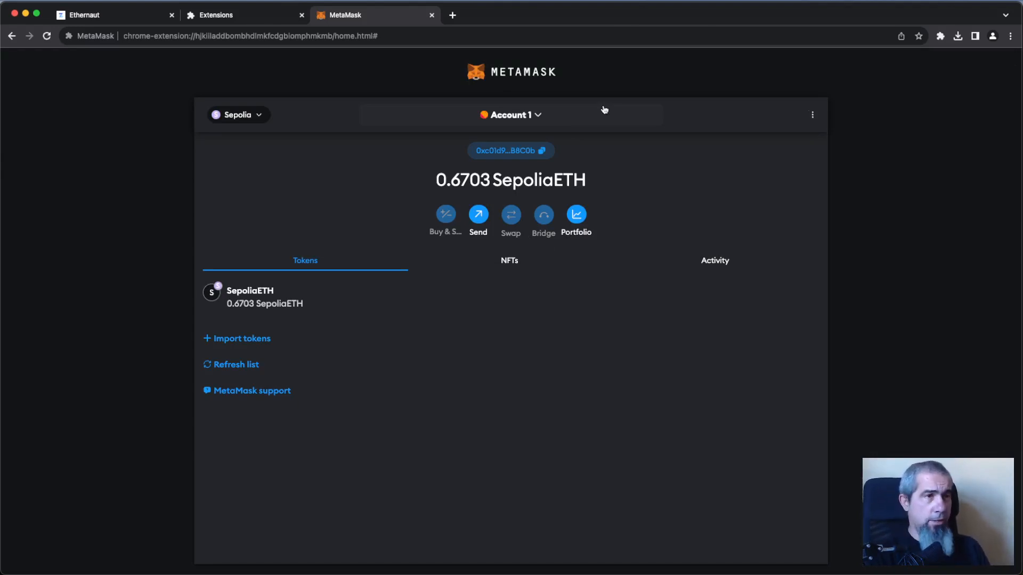
{"action": "left_click", "coordinate": [432, 14]}
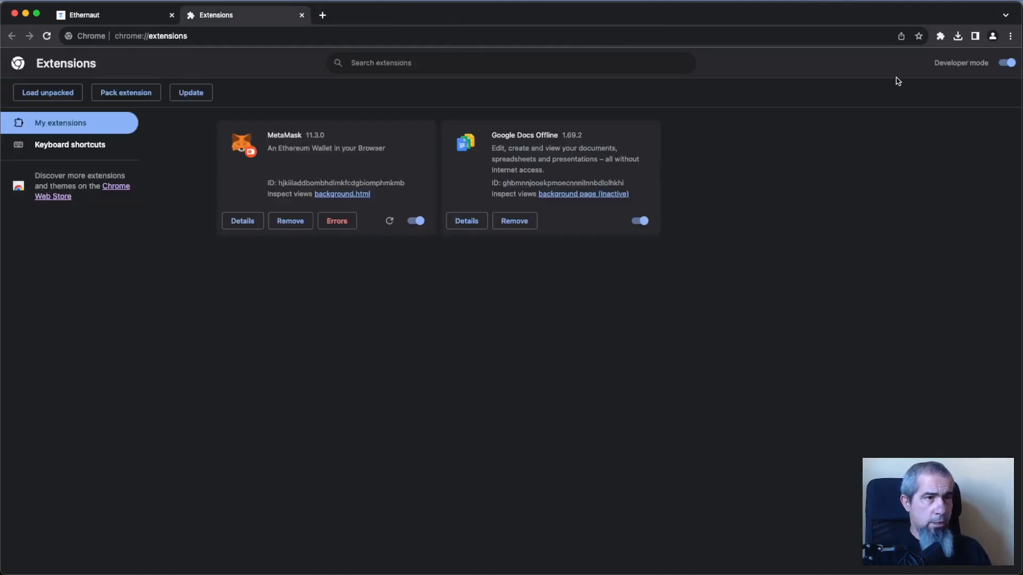
- Pin the MetaMask extension in the browser and close the Extensions page
{"action": "left_click", "coordinate": [940, 36]}
{"action": "left_click", "coordinate": [907, 114]}
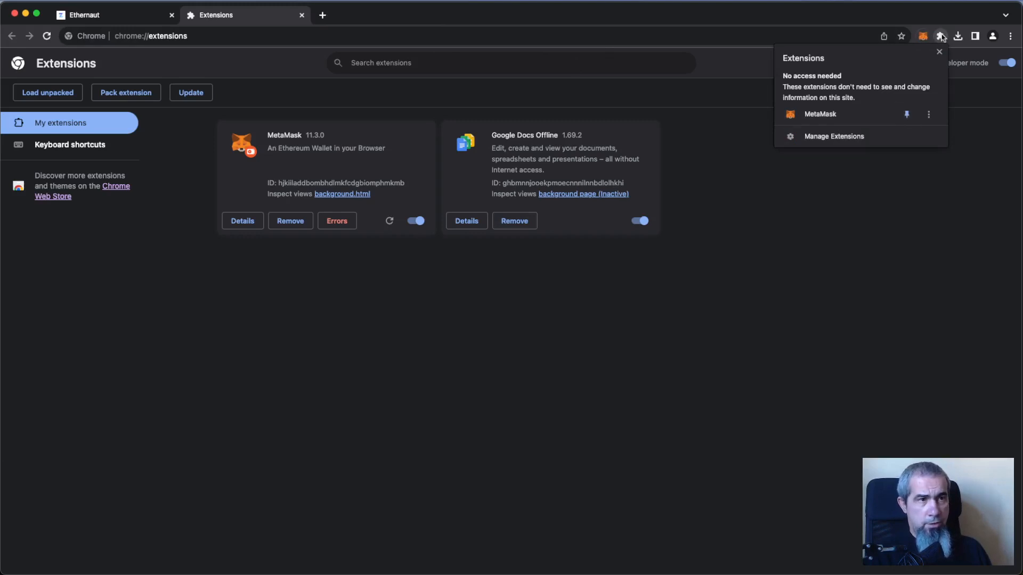
{"action": "left_click", "coordinate": [940, 35]}
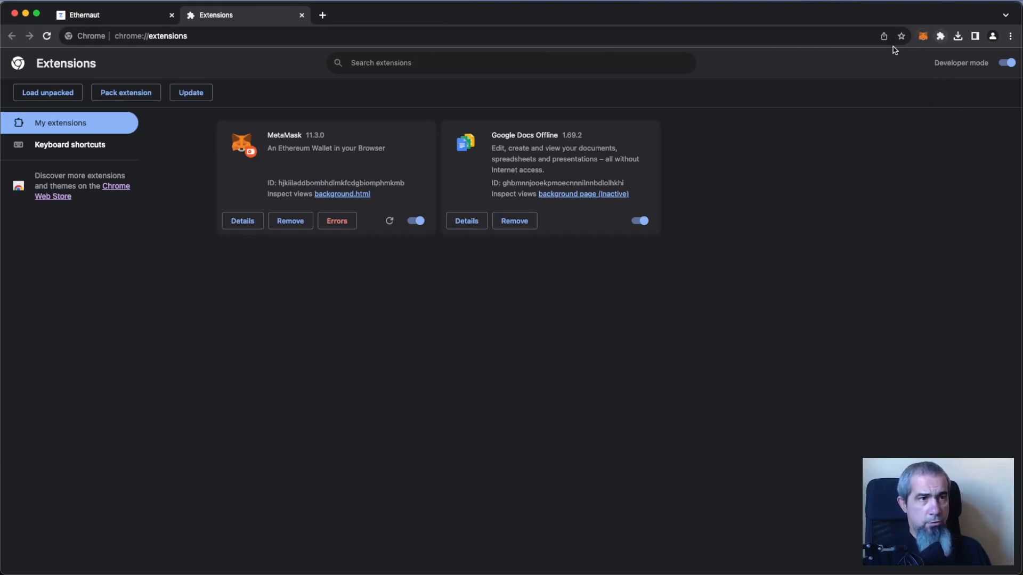
{"action": "left_click", "coordinate": [302, 16]}
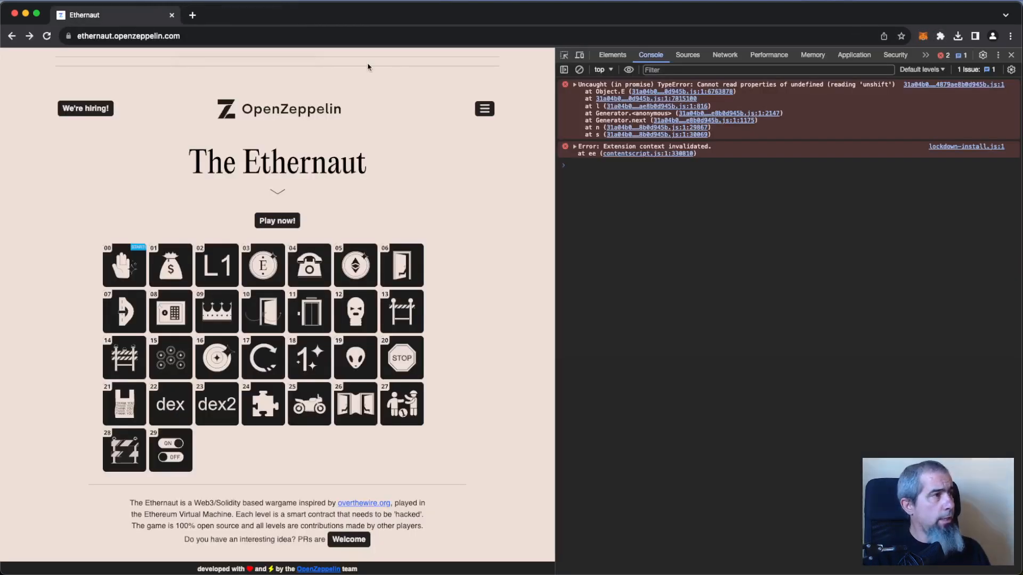
- Reload ethernaut.openzeppelin.com and connect MetaMask's Account 1 to the site
{"action": "left_click", "coordinate": [254, 35]}
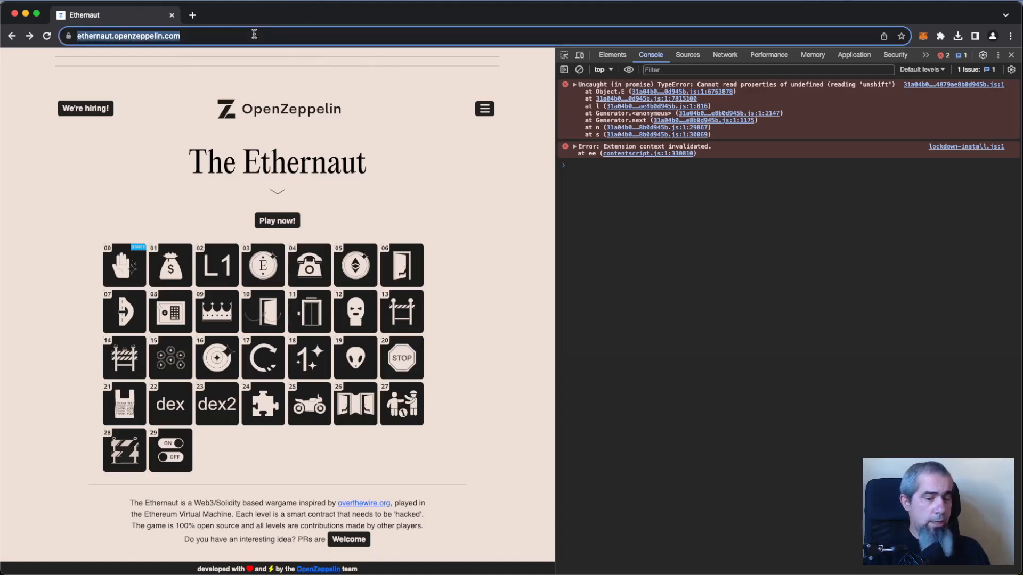
{"action": "key", "text": "Return"}
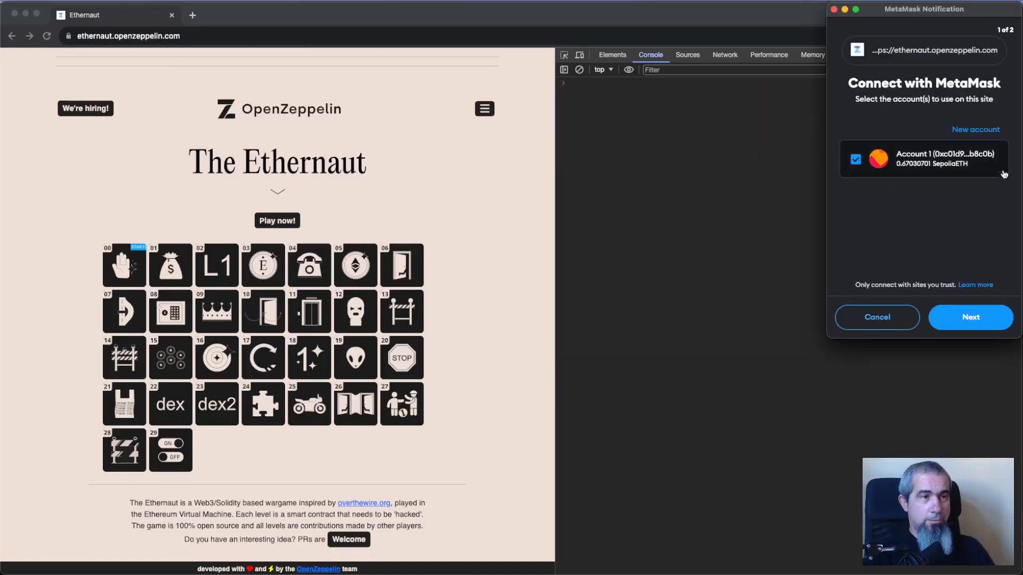
{"action": "left_click", "coordinate": [967, 319]}
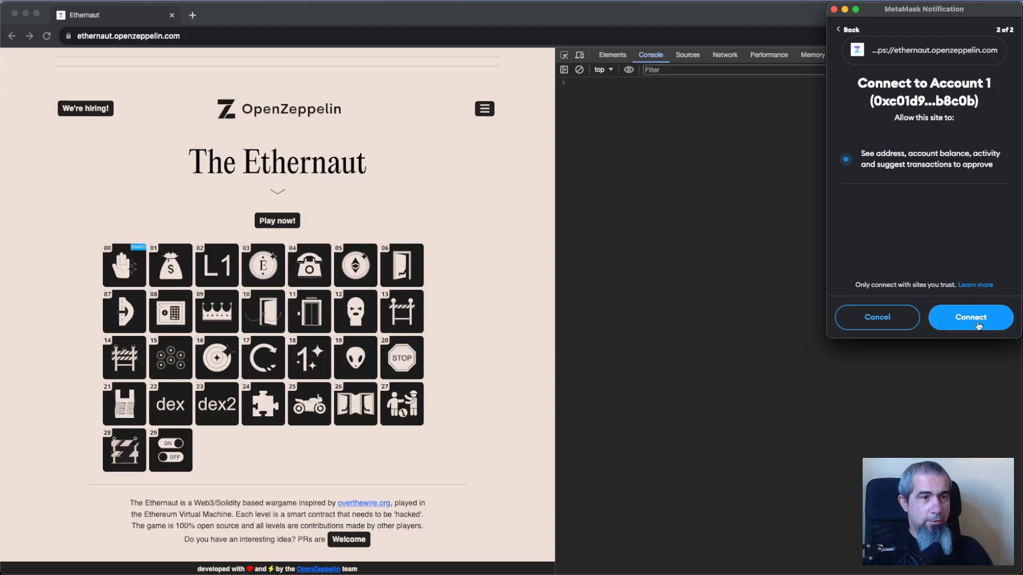
{"action": "left_click", "coordinate": [980, 319]}
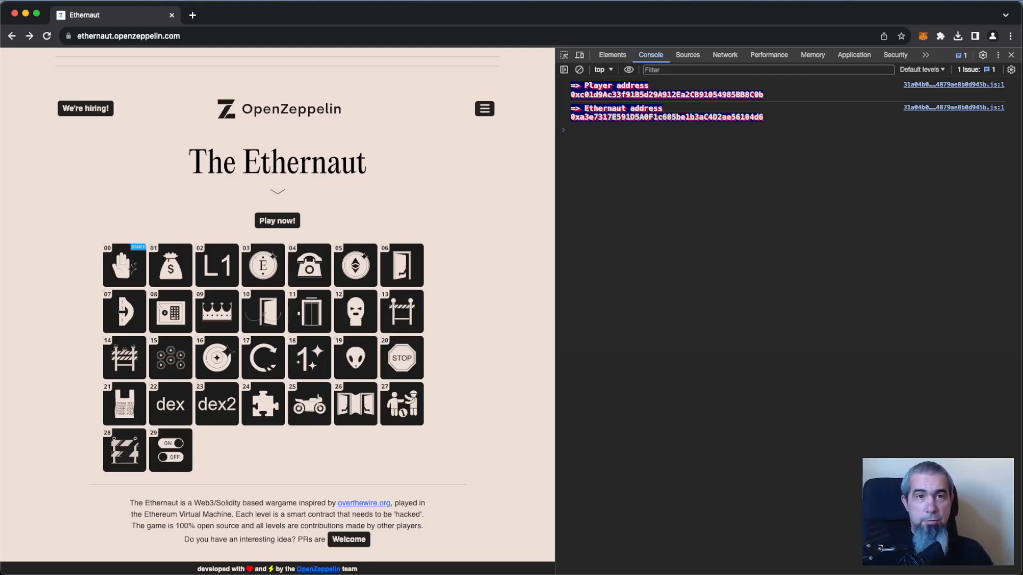
{"action": "key", "text": "super+Tab"}
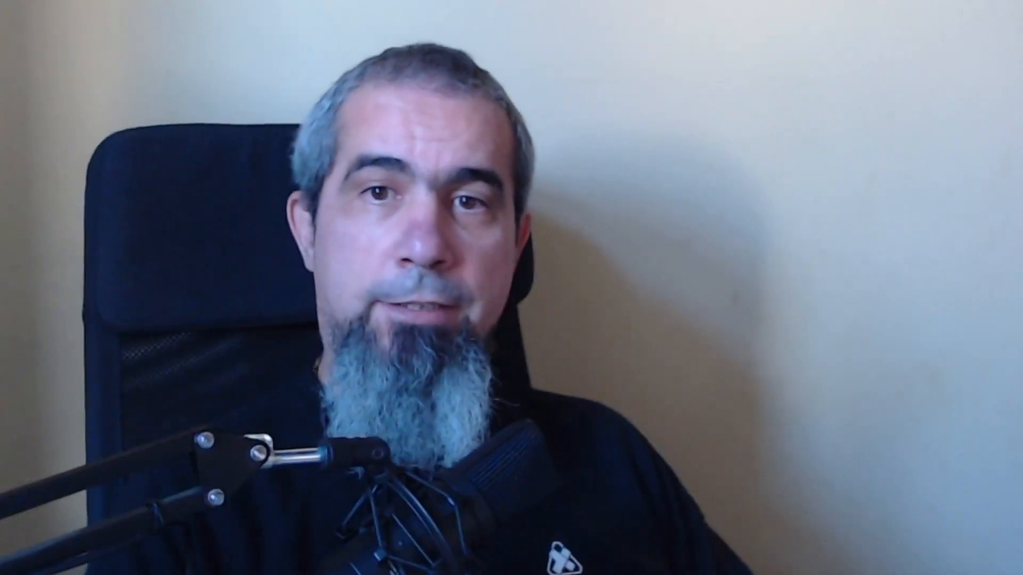